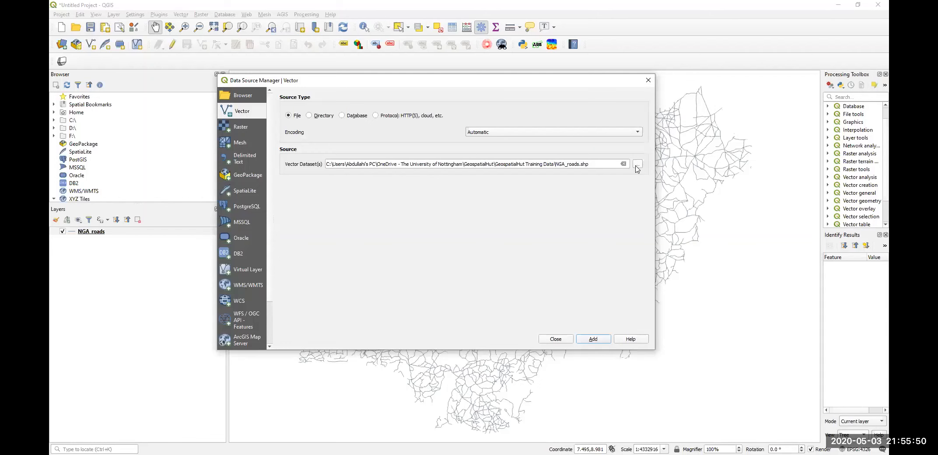
Add the NGA_LG.shp shapefile from the GeospatialHut Training Data folder as a vector layer.
{"action": "left_click", "coordinate": [637, 168]}
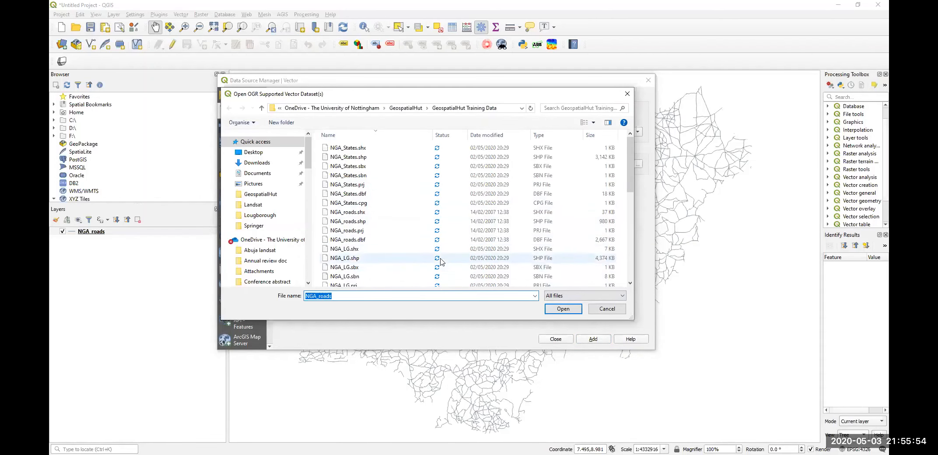
{"action": "scroll", "coordinate": [440, 261], "scroll_direction": "down", "scroll_amount": 1}
{"action": "left_click", "coordinate": [360, 237]}
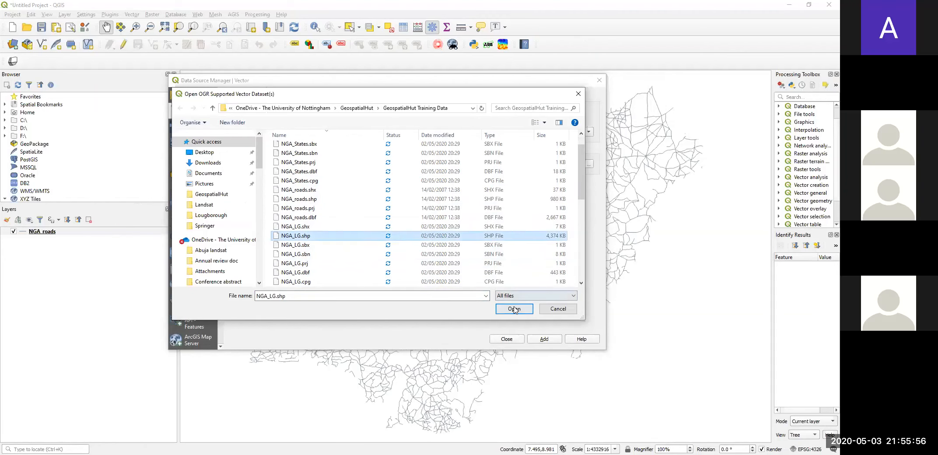
{"action": "left_click", "coordinate": [515, 309]}
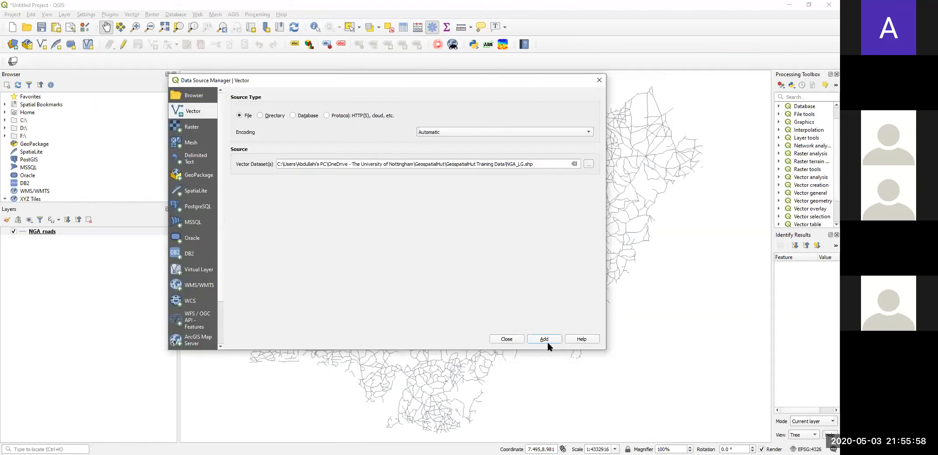
{"action": "left_click", "coordinate": [547, 341]}
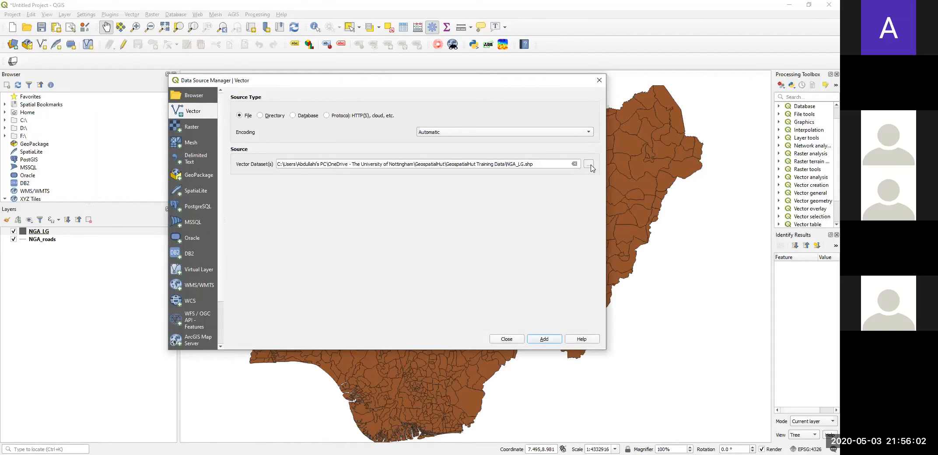
Add NG_State_capitals.shp from the training data folder as a vector layer, dismissing the coordinate transformation selection.
{"action": "left_click", "coordinate": [588, 164]}
{"action": "scroll", "coordinate": [350, 231], "scroll_direction": "down", "scroll_amount": 2}
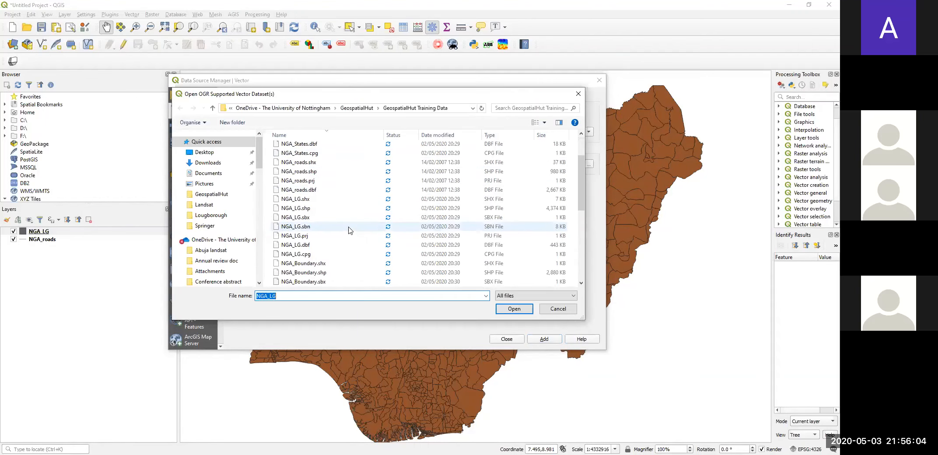
{"action": "scroll", "coordinate": [350, 236], "scroll_direction": "down", "scroll_amount": 3}
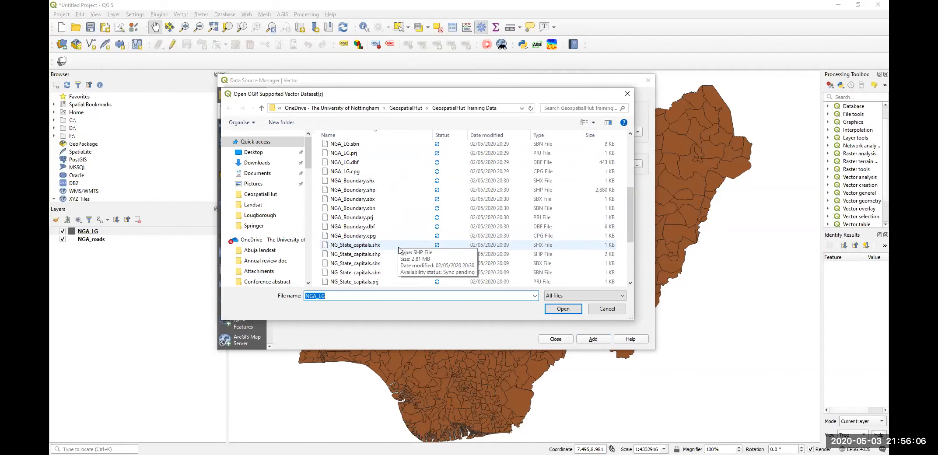
{"action": "scroll", "coordinate": [398, 249], "scroll_direction": "down", "scroll_amount": 1}
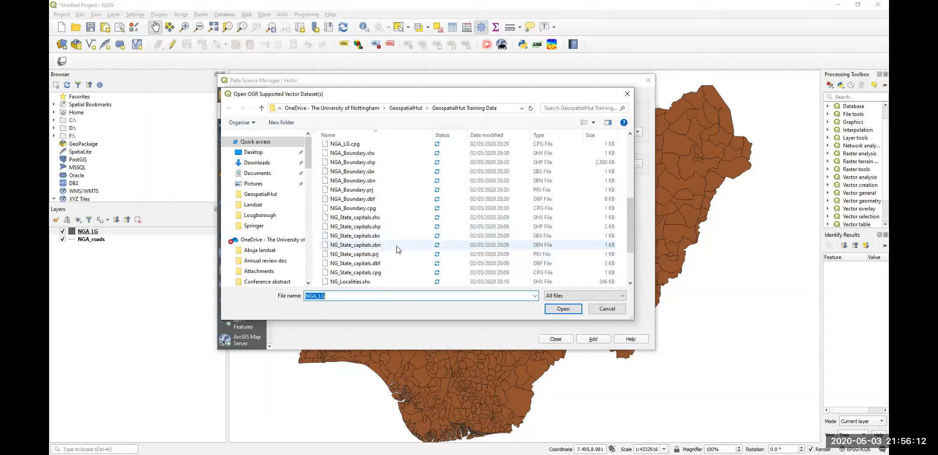
{"action": "left_click", "coordinate": [379, 230]}
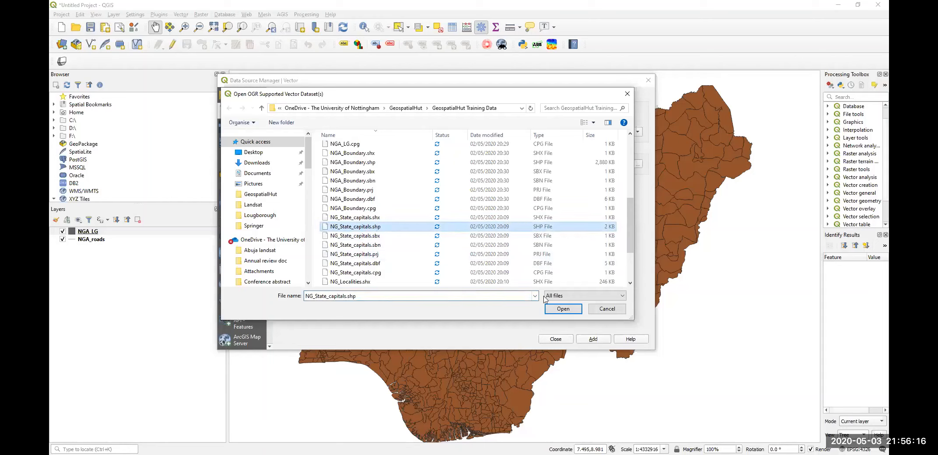
{"action": "left_click", "coordinate": [564, 309]}
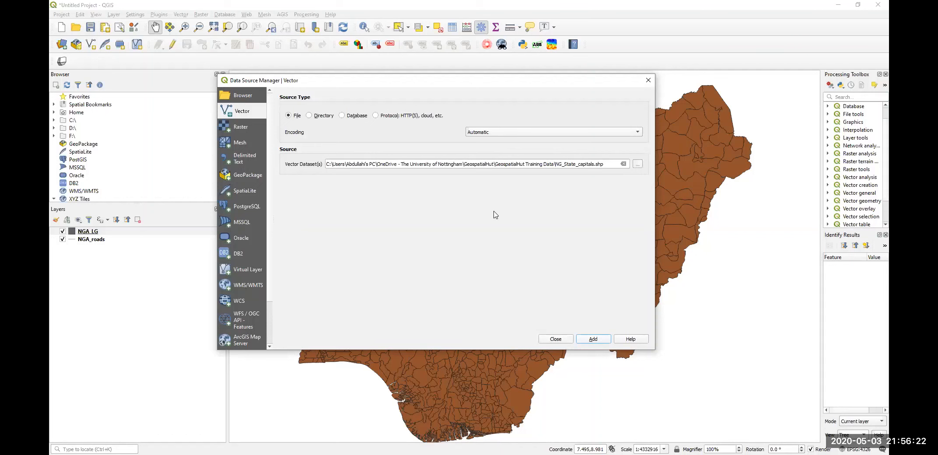
{"action": "key", "text": "Return"}
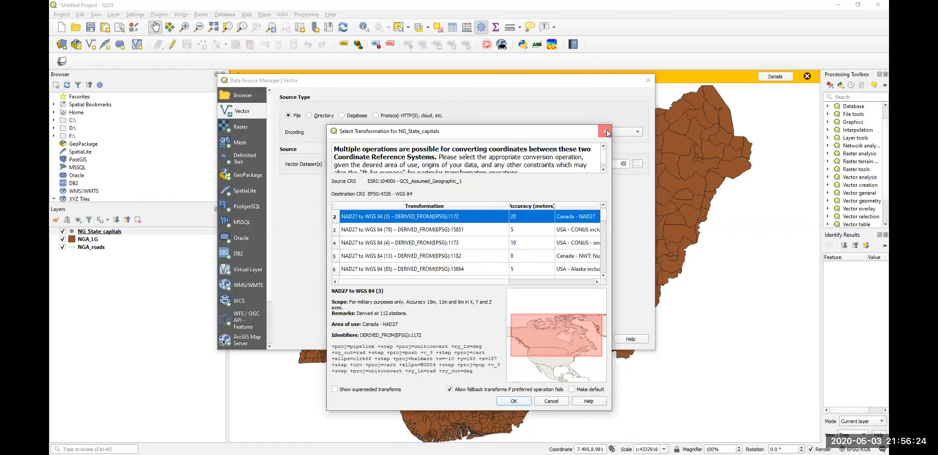
{"action": "left_click", "coordinate": [606, 131]}
Add the NGA_States.shp shapefile from the training data folder as a vector layer.
{"action": "left_click", "coordinate": [638, 164]}
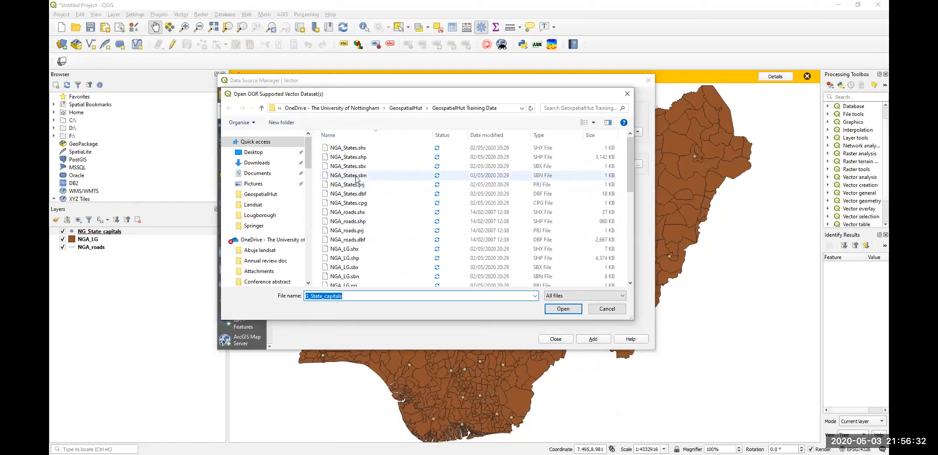
{"action": "left_click", "coordinate": [350, 157]}
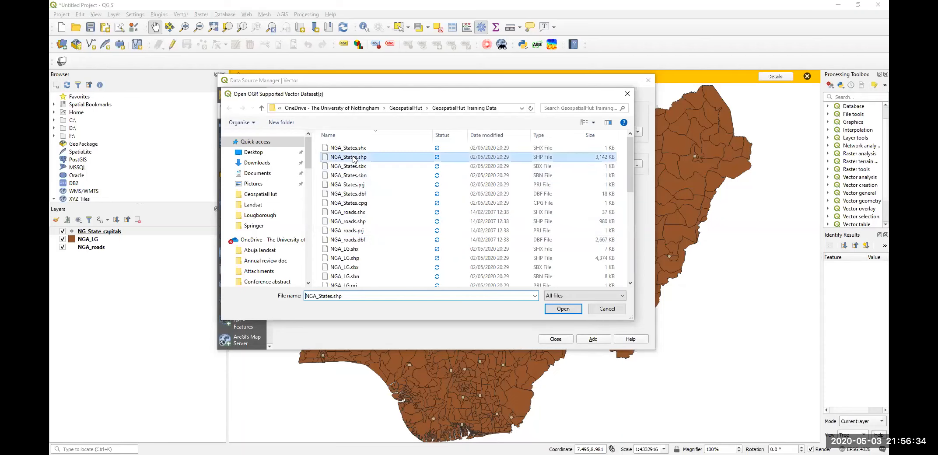
{"action": "left_click", "coordinate": [559, 310]}
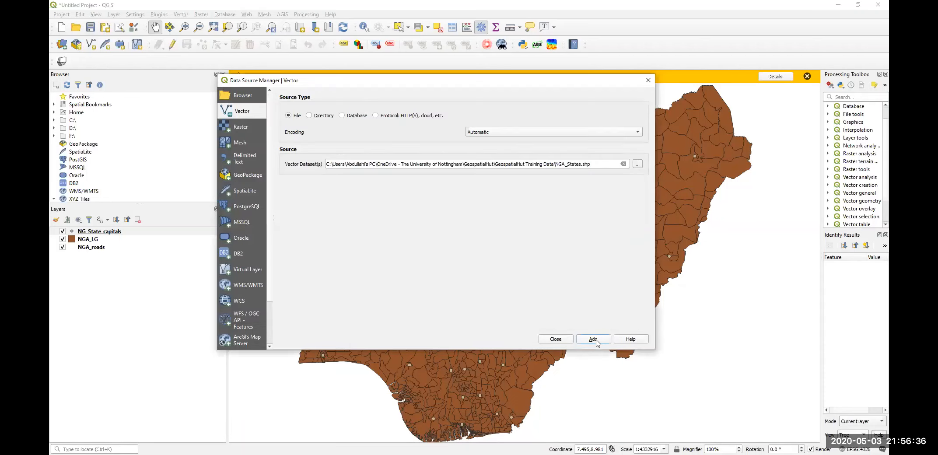
{"action": "left_click", "coordinate": [594, 340]}
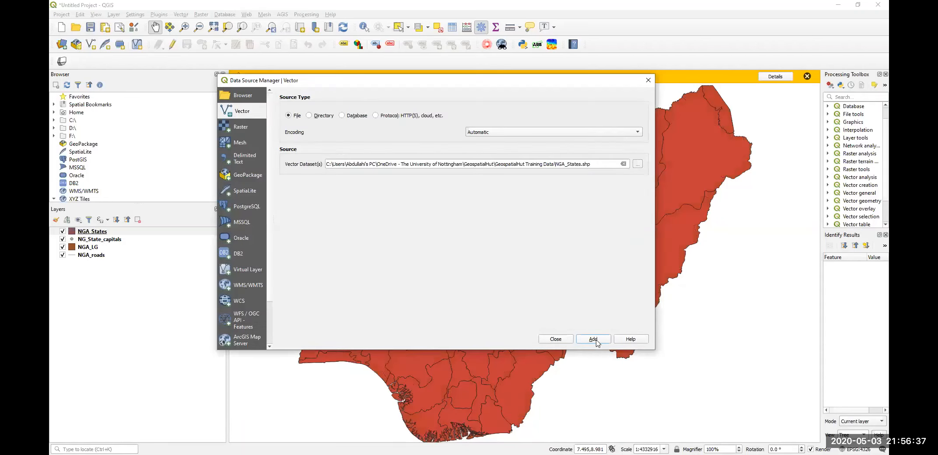
Try to add the NG_Localities.shp.xml document from the training data folder as a vector layer.
{"action": "left_click", "coordinate": [637, 164]}
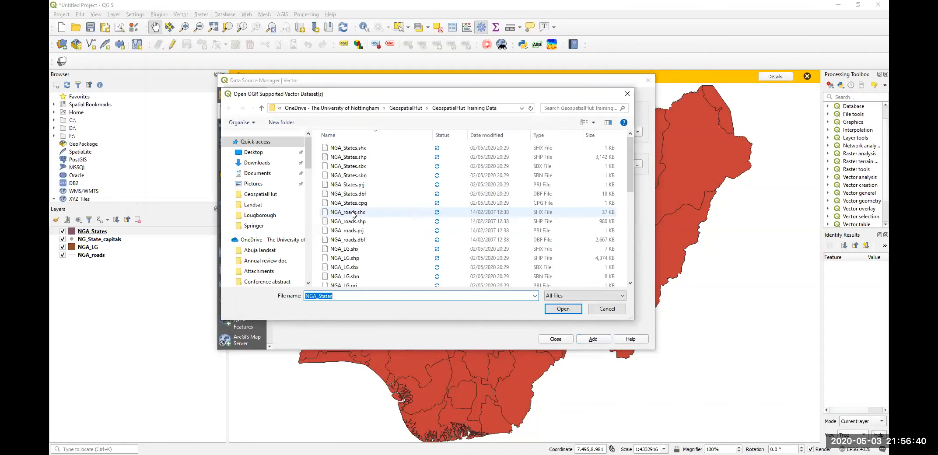
{"action": "scroll", "coordinate": [362, 226], "scroll_direction": "down", "scroll_amount": 3}
{"action": "scroll", "coordinate": [363, 226], "scroll_direction": "down", "scroll_amount": 3}
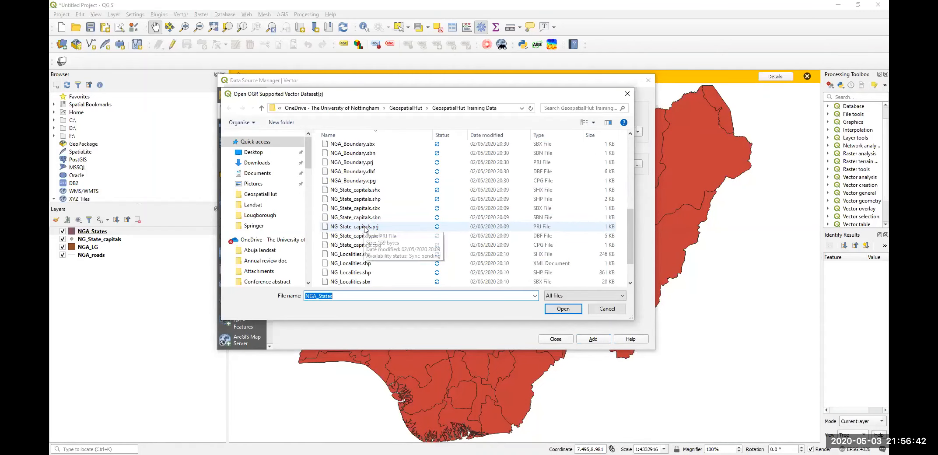
{"action": "left_click", "coordinate": [360, 264]}
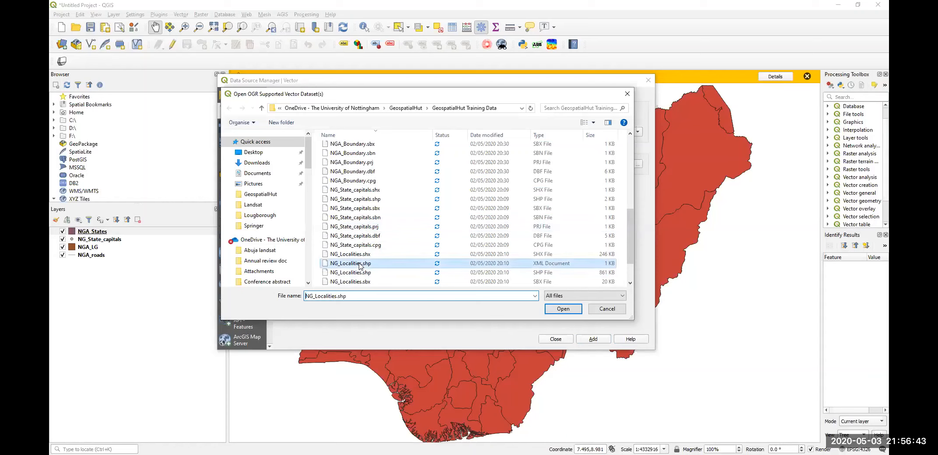
{"action": "left_click", "coordinate": [563, 310]}
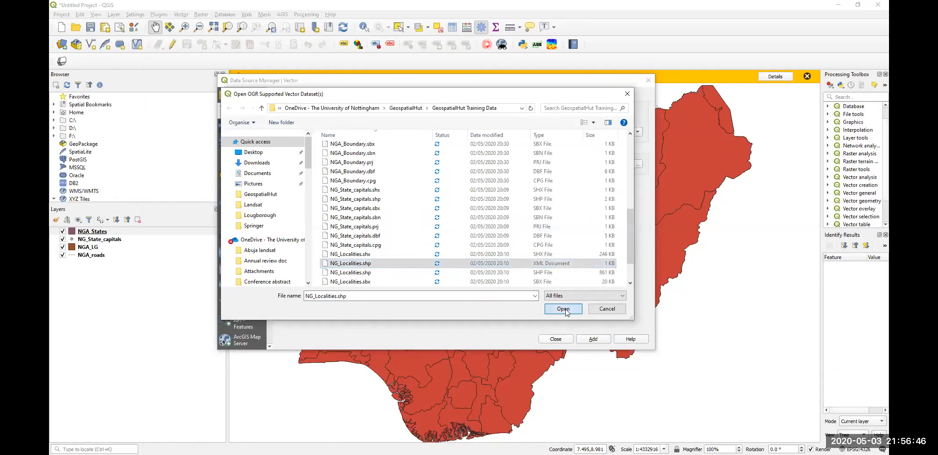
{"action": "left_click", "coordinate": [593, 339]}
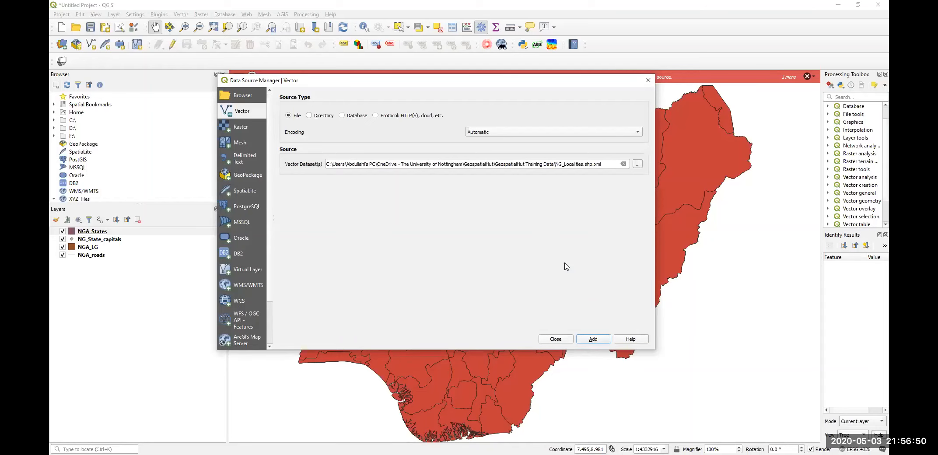
Add NG_Localities.shp as a vector layer with the NAD27 to WGS 84 (3) transformation, and close the Data Source Manager and message bar.
{"action": "left_click", "coordinate": [638, 165]}
{"action": "scroll", "coordinate": [372, 261], "scroll_direction": "down", "scroll_amount": 4}
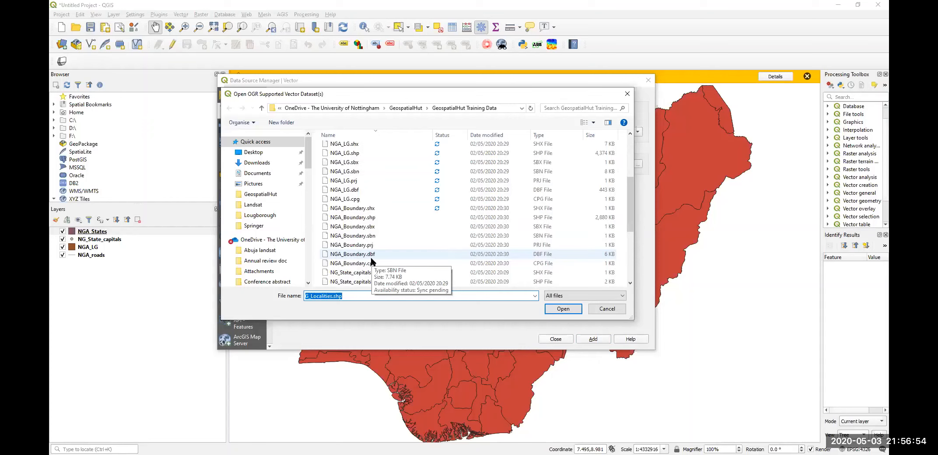
{"action": "scroll", "coordinate": [415, 253], "scroll_direction": "down", "scroll_amount": 3}
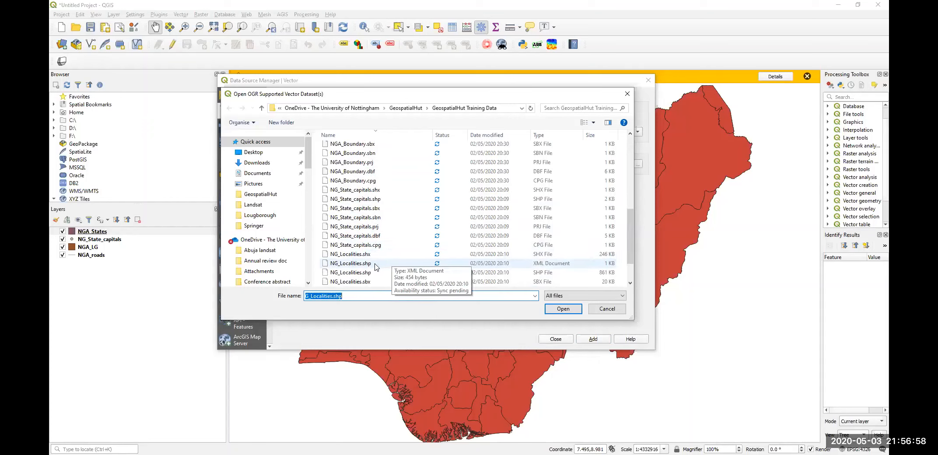
{"action": "left_click", "coordinate": [374, 272]}
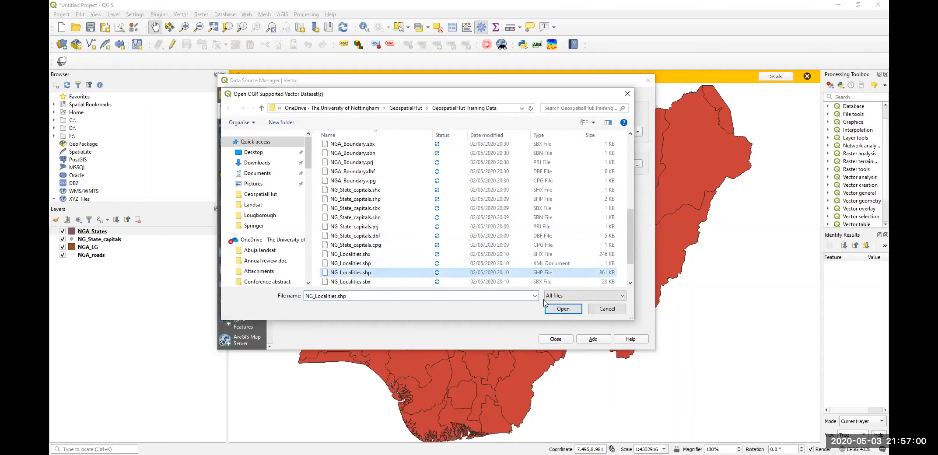
{"action": "left_click", "coordinate": [554, 311]}
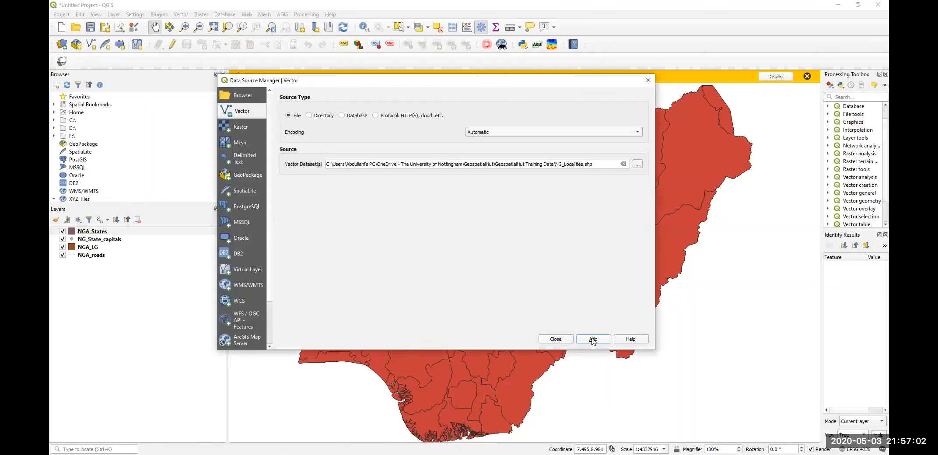
{"action": "left_click", "coordinate": [593, 339]}
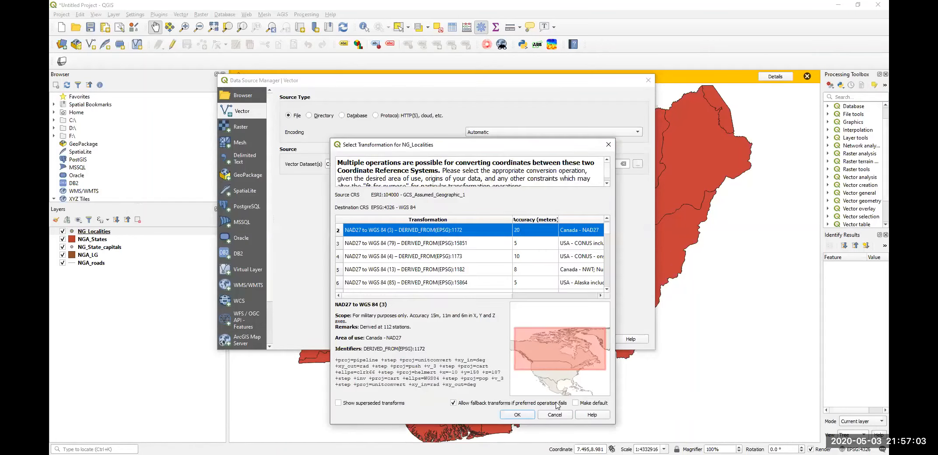
{"action": "left_click", "coordinate": [518, 413]}
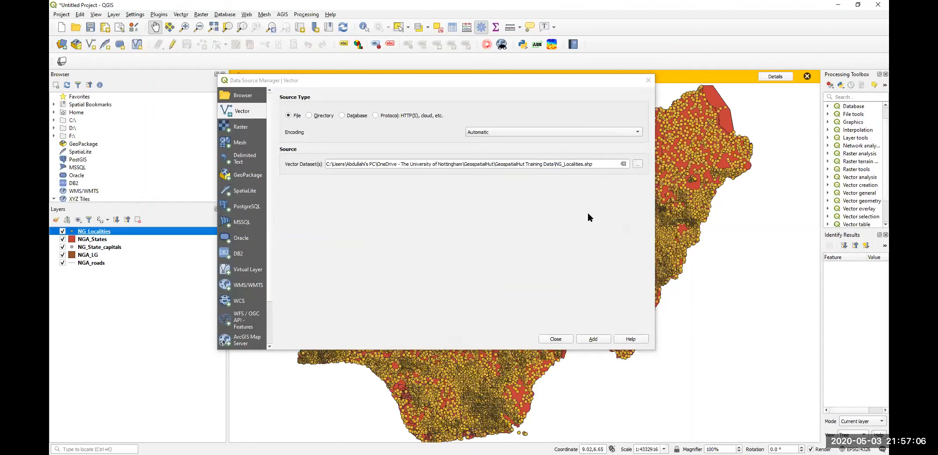
{"action": "left_click", "coordinate": [648, 81]}
{"action": "left_click", "coordinate": [808, 77]}
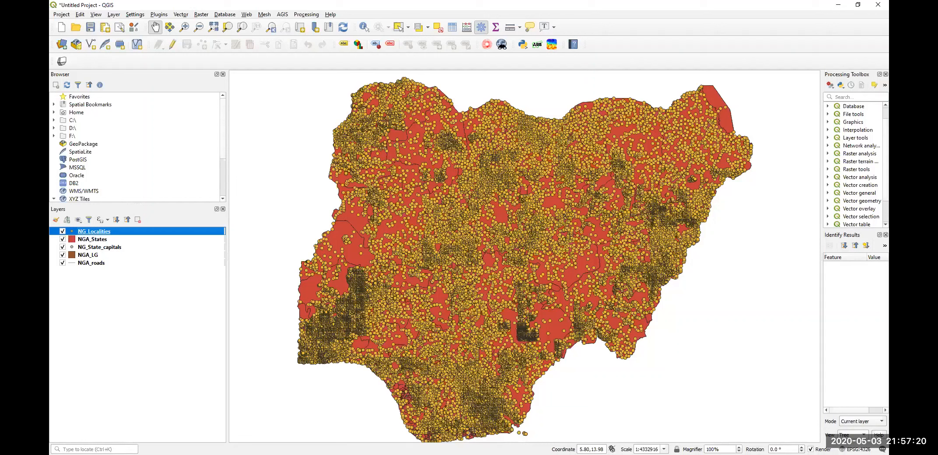
Hide the NG_Localities layer on the map.
{"action": "key", "text": "alt+Tab"}
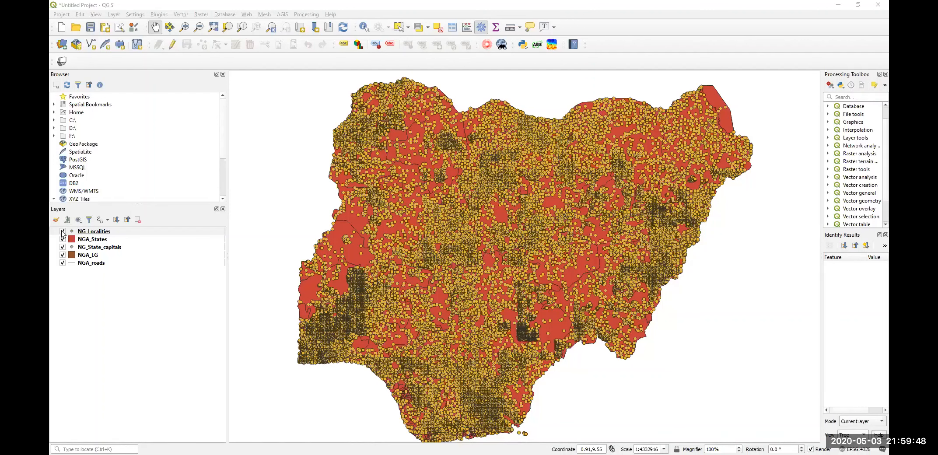
{"action": "left_click", "coordinate": [63, 232]}
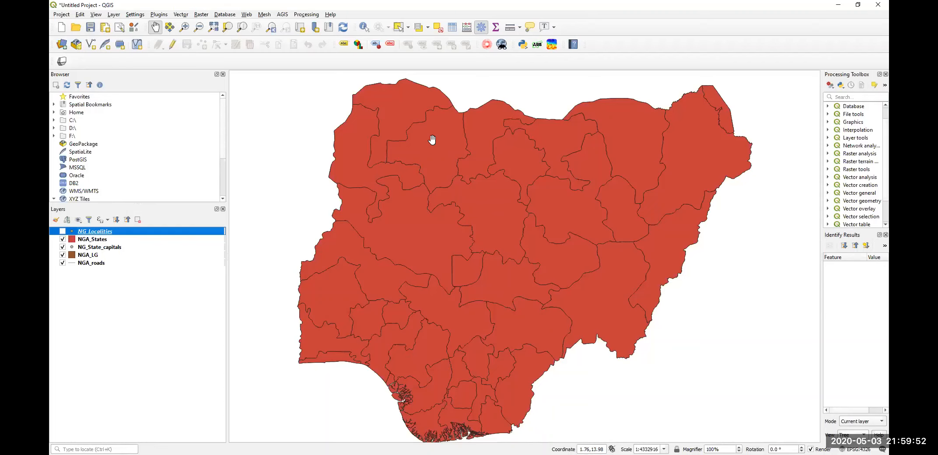
Pan around the NGA_States polygons and zoom in on a rectangular area near the country's western border.
{"action": "mouse_move", "coordinate": [427, 172]}
{"action": "left_mouse_down"}
{"action": "mouse_move", "coordinate": [343, 153]}
{"action": "mouse_move", "coordinate": [460, 183]}
{"action": "mouse_move", "coordinate": [431, 150]}
{"action": "mouse_move", "coordinate": [440, 164]}
{"action": "left_mouse_up"}
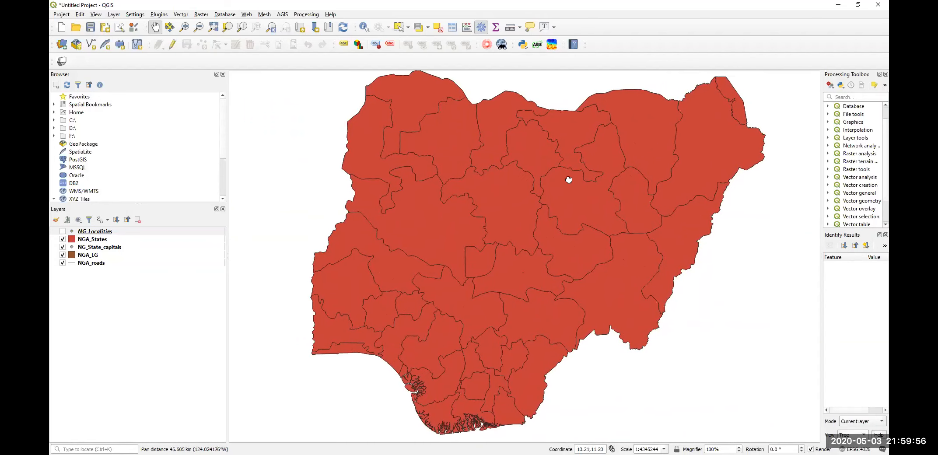
{"action": "left_click_drag", "start_coordinate": [569, 179], "coordinate": [541, 160]}
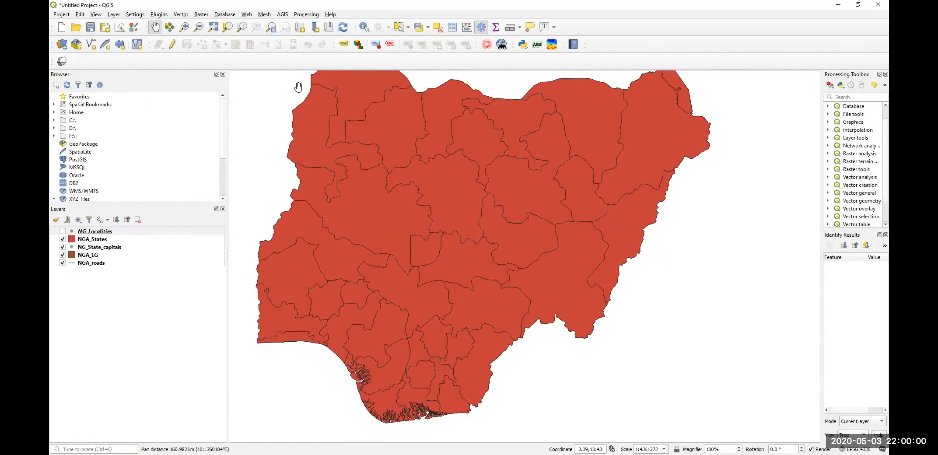
{"action": "mouse_move", "coordinate": [374, 159]}
{"action": "left_mouse_down"}
{"action": "mouse_move", "coordinate": [390, 193]}
{"action": "mouse_move", "coordinate": [383, 160]}
{"action": "left_mouse_up"}
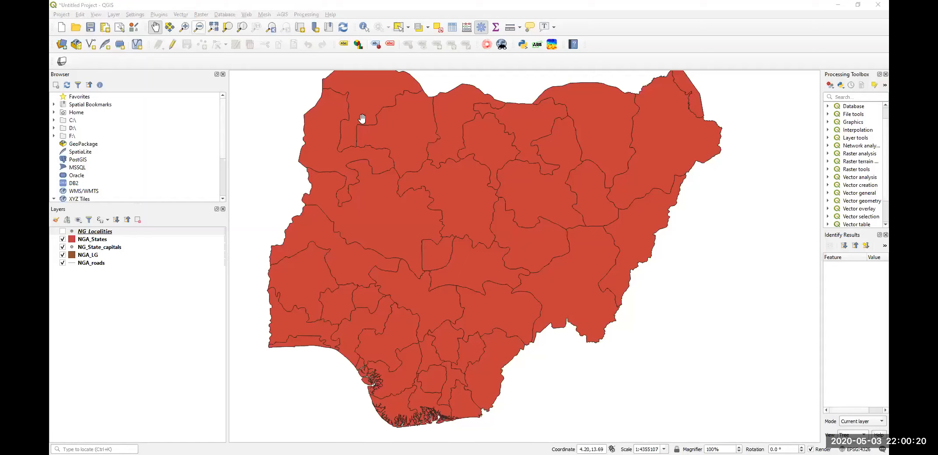
{"action": "left_click_drag", "start_coordinate": [367, 318], "coordinate": [307, 383]}
{"action": "left_click", "coordinate": [184, 29]}
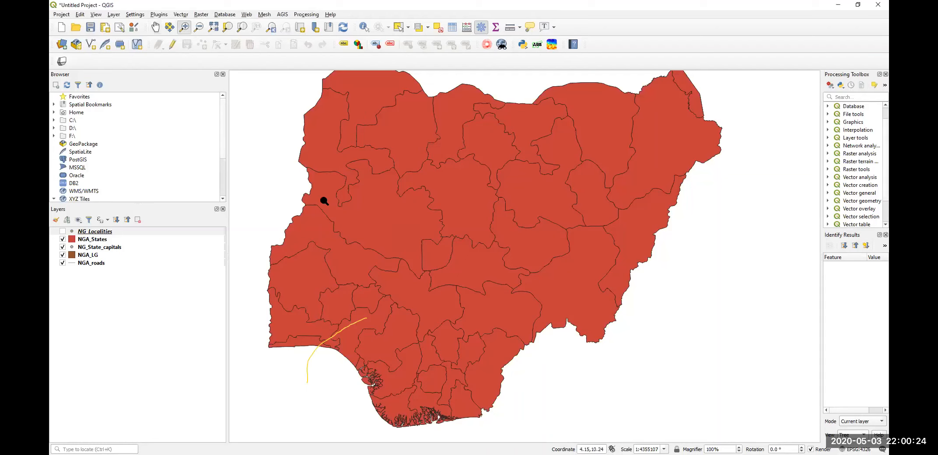
{"action": "left_click_drag", "start_coordinate": [324, 200], "coordinate": [362, 257]}
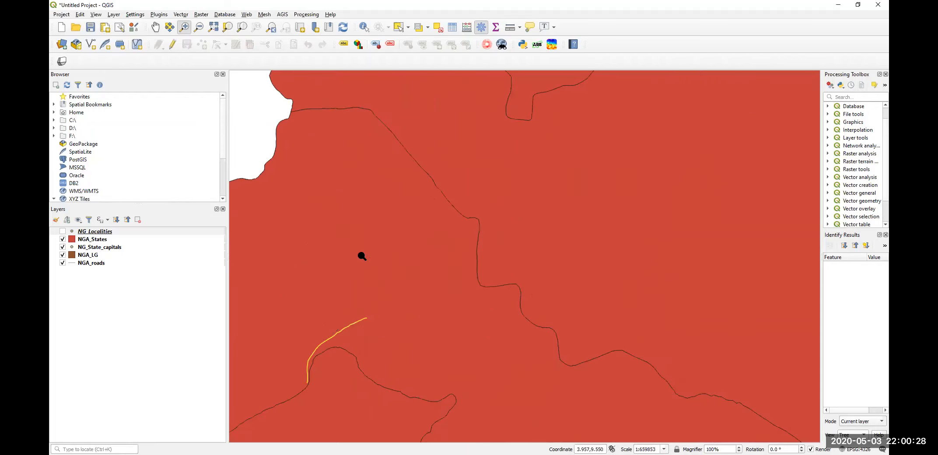
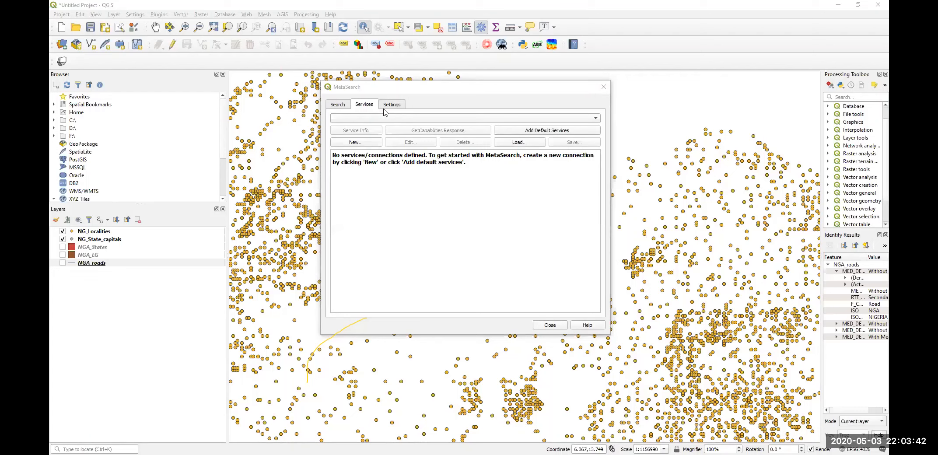
{"action": "left_click", "coordinate": [339, 107]}
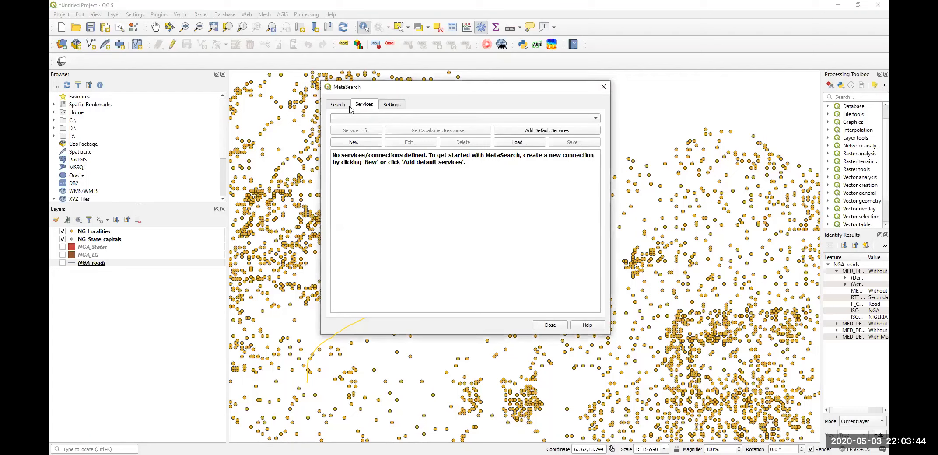
Look at the empty Services page of the MetaSearch metadata catalog client and close it again.
{"action": "left_click", "coordinate": [604, 87]}
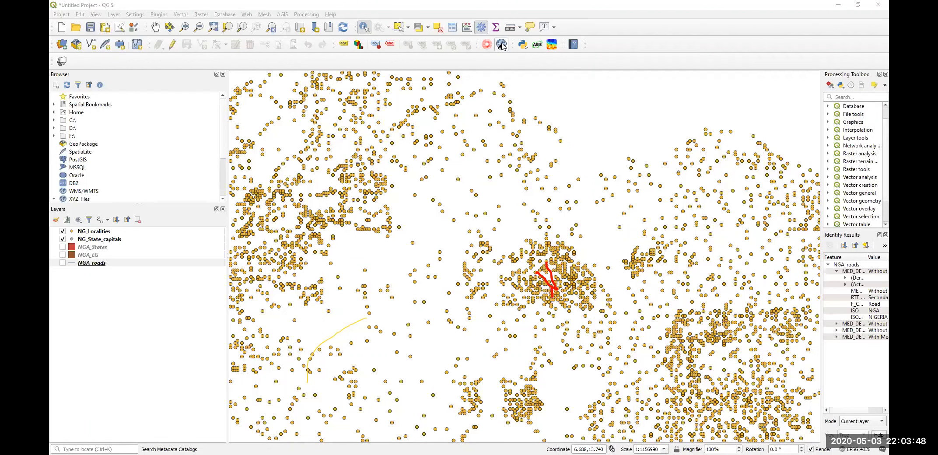
{"action": "left_click", "coordinate": [503, 45]}
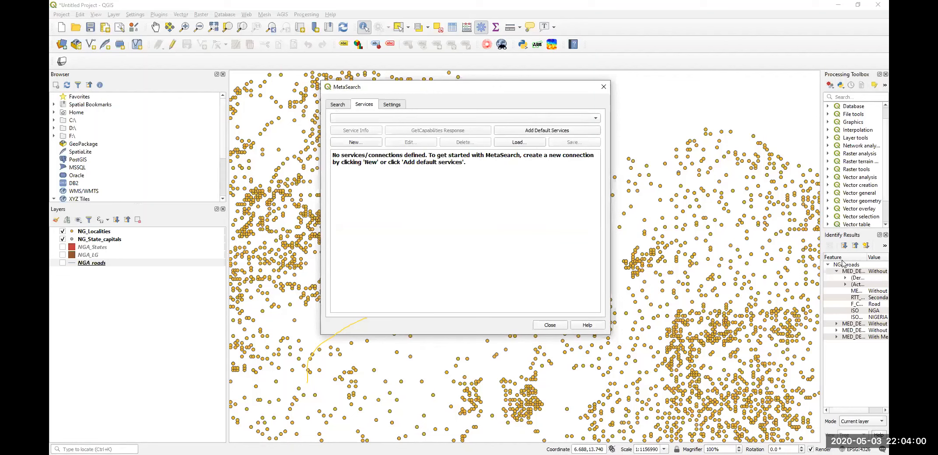
{"action": "left_click", "coordinate": [604, 86]}
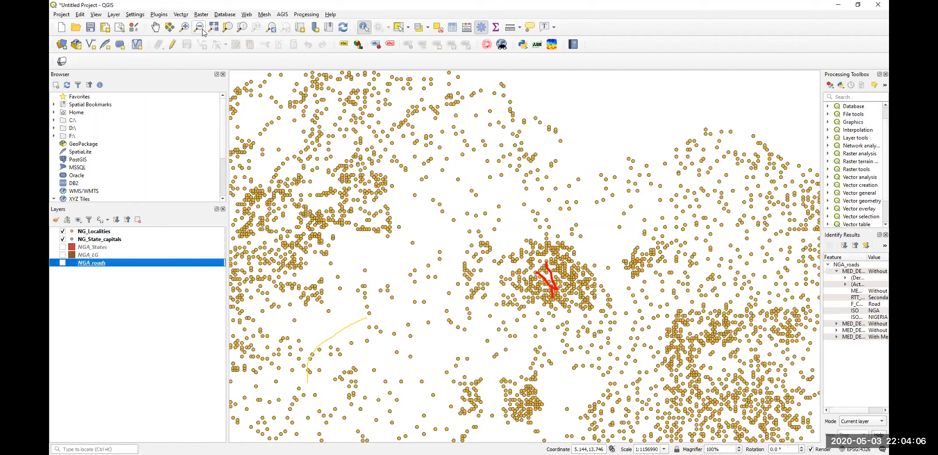
{"action": "left_click", "coordinate": [155, 28]}
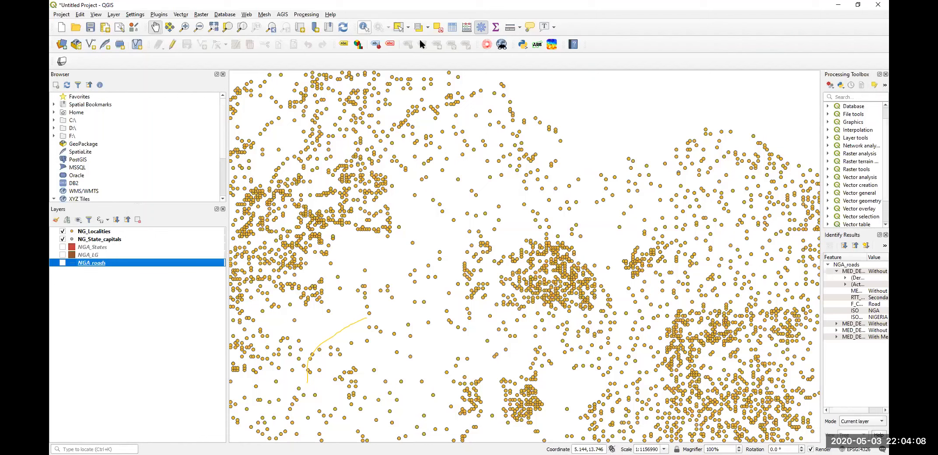
{"action": "left_click", "coordinate": [503, 46]}
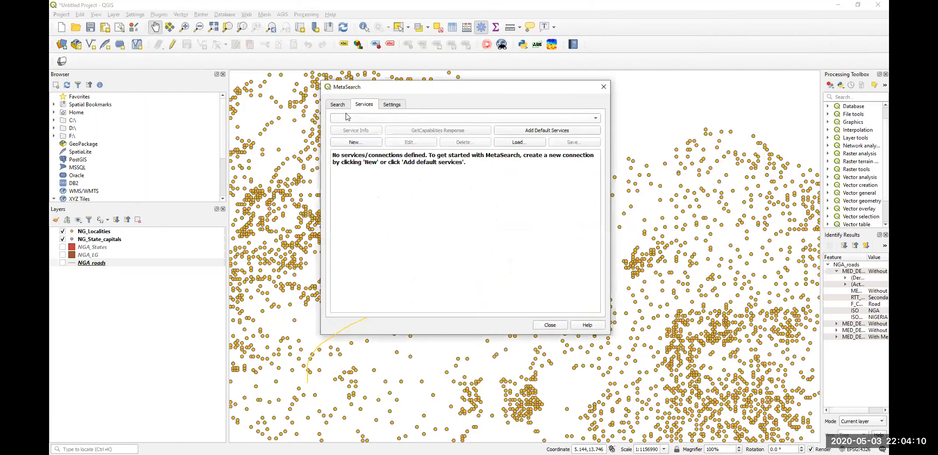
{"action": "left_click", "coordinate": [604, 87]}
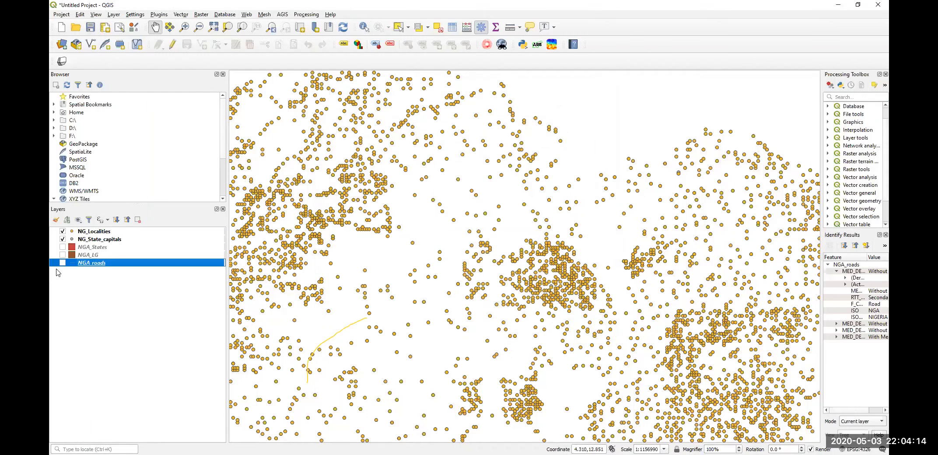
Identify the road feature in the upper middle of the map using the hidden NGA_roads layer.
{"action": "right_click", "coordinate": [254, 108]}
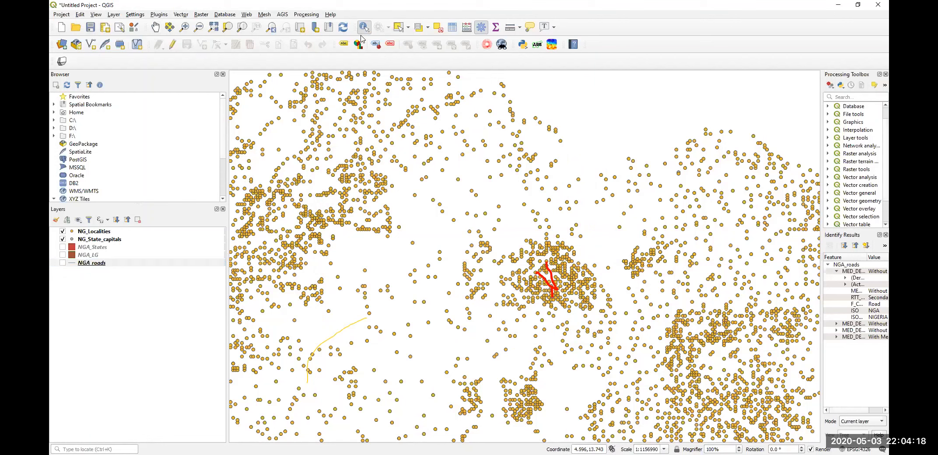
{"action": "left_click", "coordinate": [441, 109]}
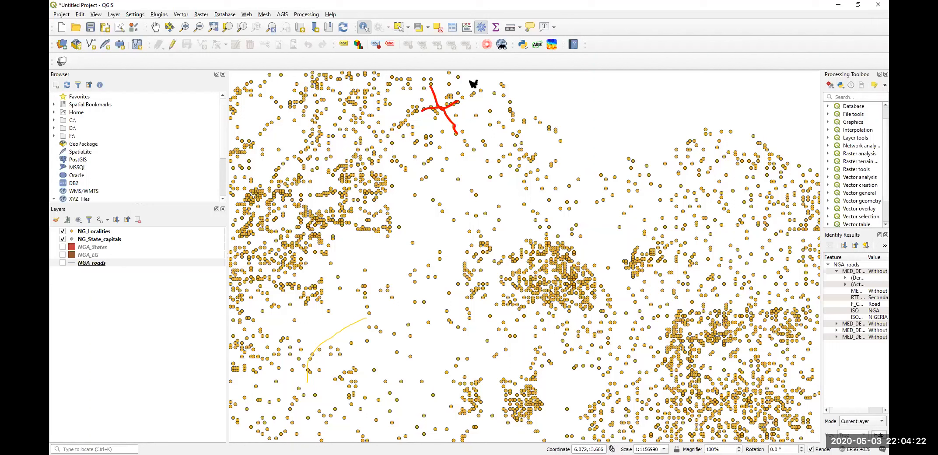
Show the NGA_roads layer and select a single road feature near the country's northern border.
{"action": "left_click", "coordinate": [63, 263]}
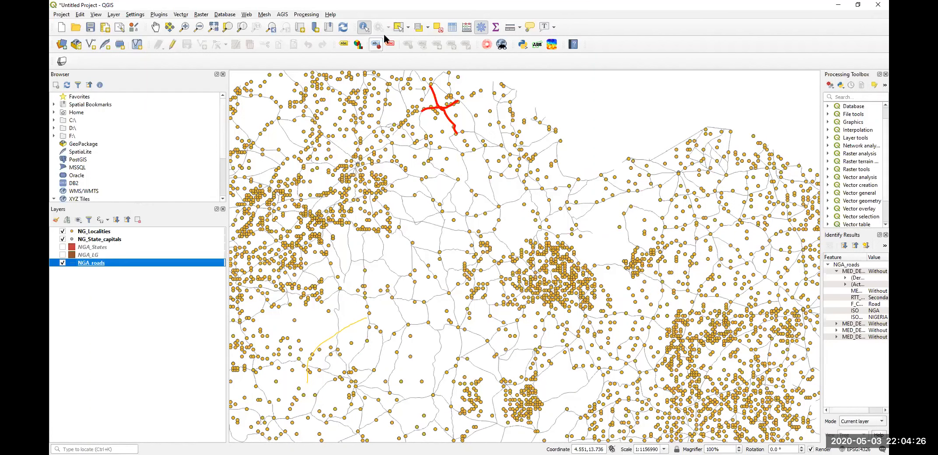
{"action": "left_click", "coordinate": [399, 28]}
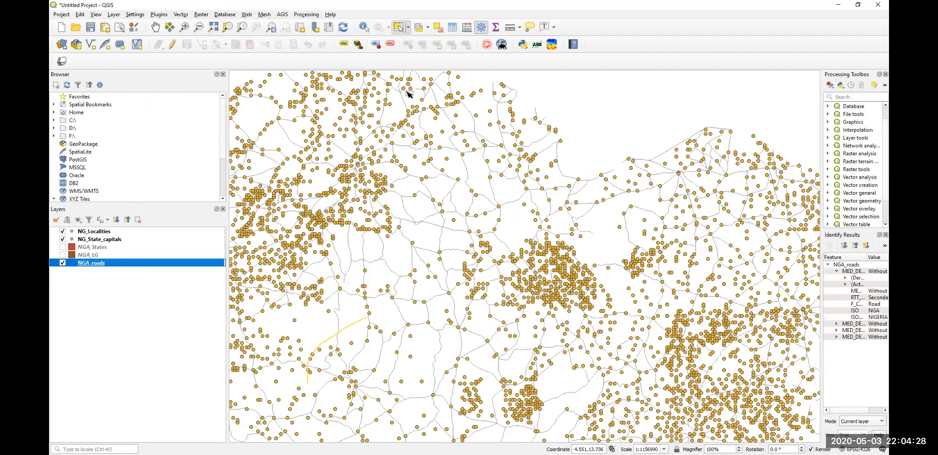
{"action": "left_click", "coordinate": [433, 109]}
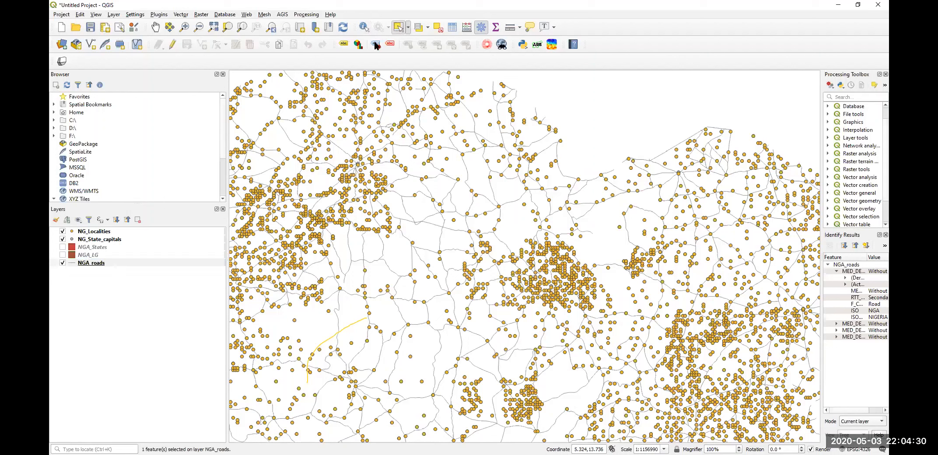
Examine the New Catalog Service form in MetaSearch and close it without creating a connection.
{"action": "left_click", "coordinate": [502, 46]}
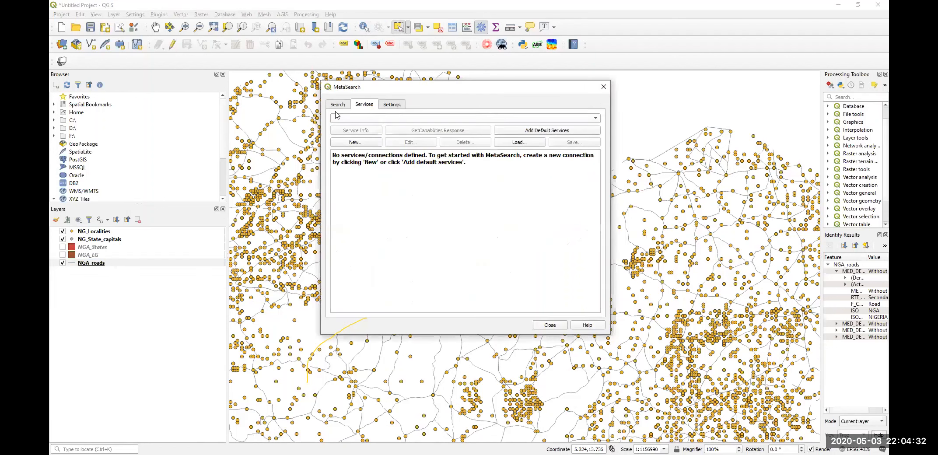
{"action": "left_click", "coordinate": [368, 144]}
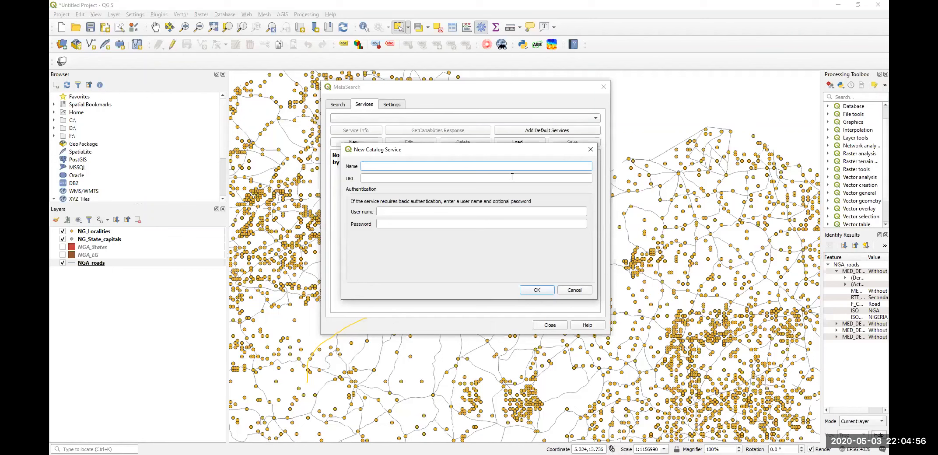
{"action": "left_click", "coordinate": [591, 150]}
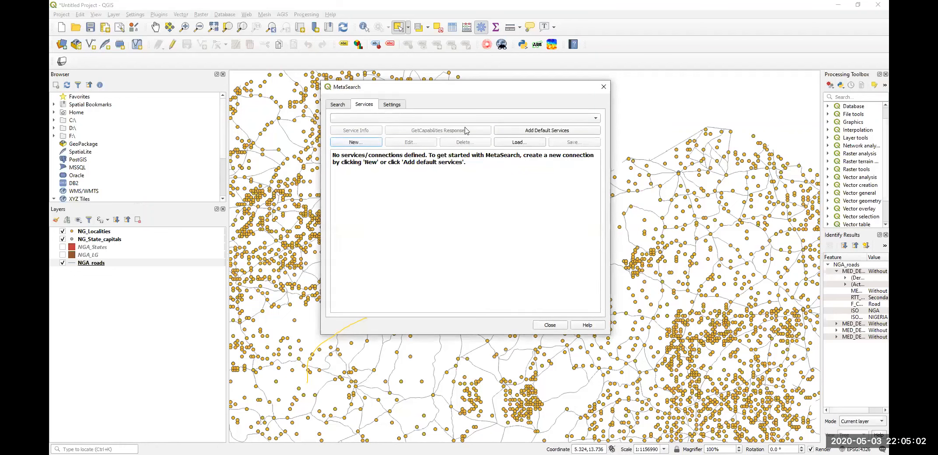
{"action": "left_click", "coordinate": [347, 143]}
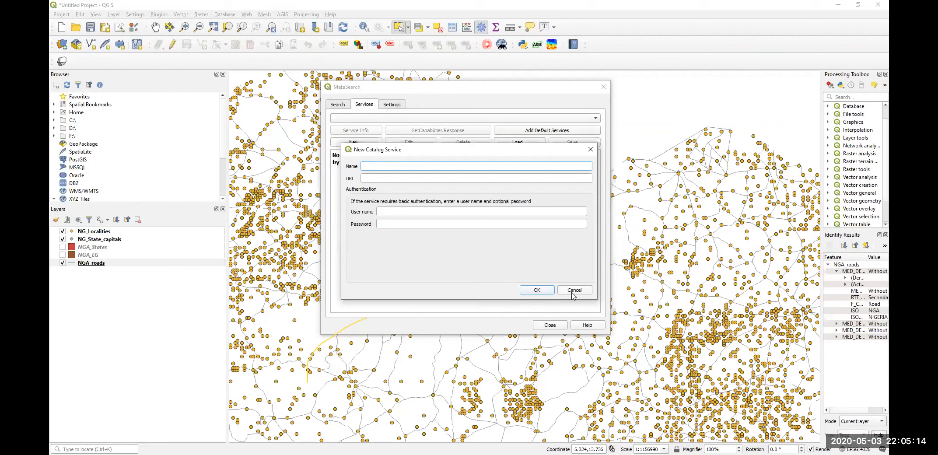
{"action": "left_click", "coordinate": [574, 291]}
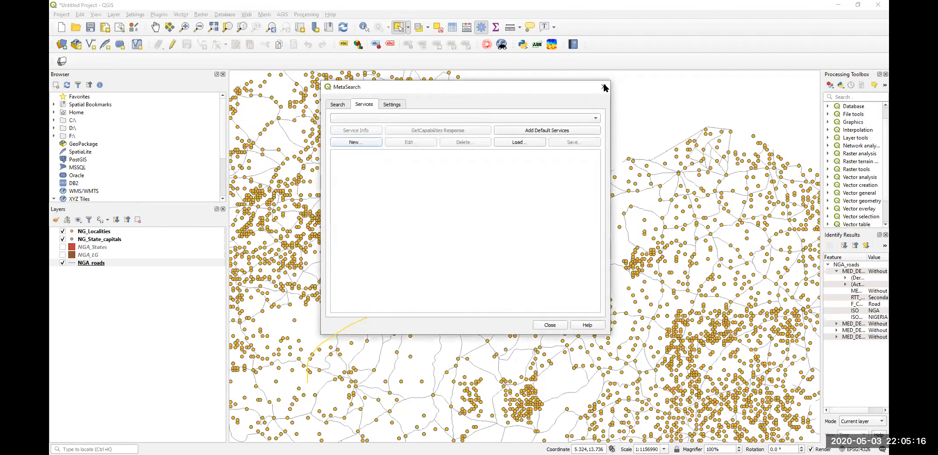
{"action": "left_click", "coordinate": [603, 88]}
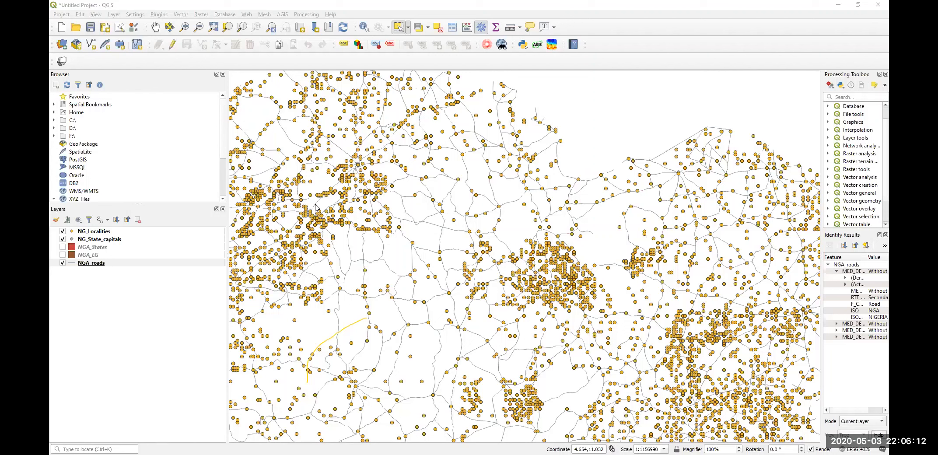
Add the OpenStreetMap XYZ tile layer to the project as a basemap.
{"action": "key", "text": "alt+Tab"}
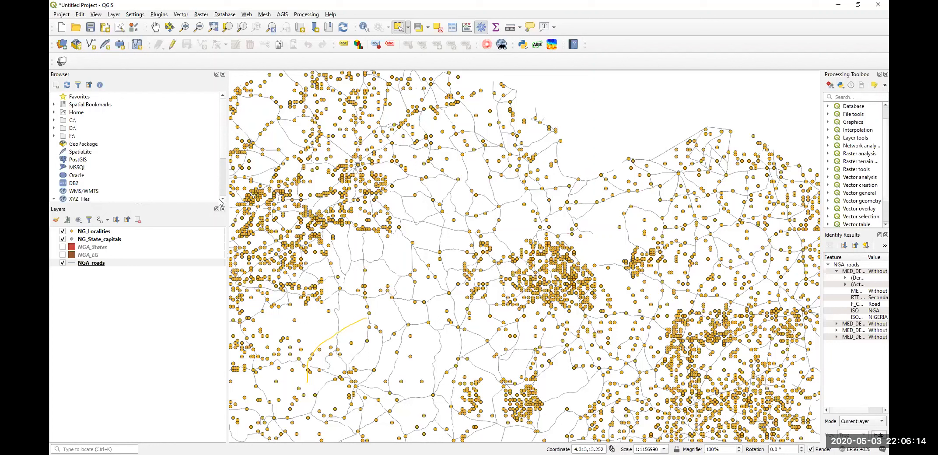
{"action": "left_click", "coordinate": [225, 181]}
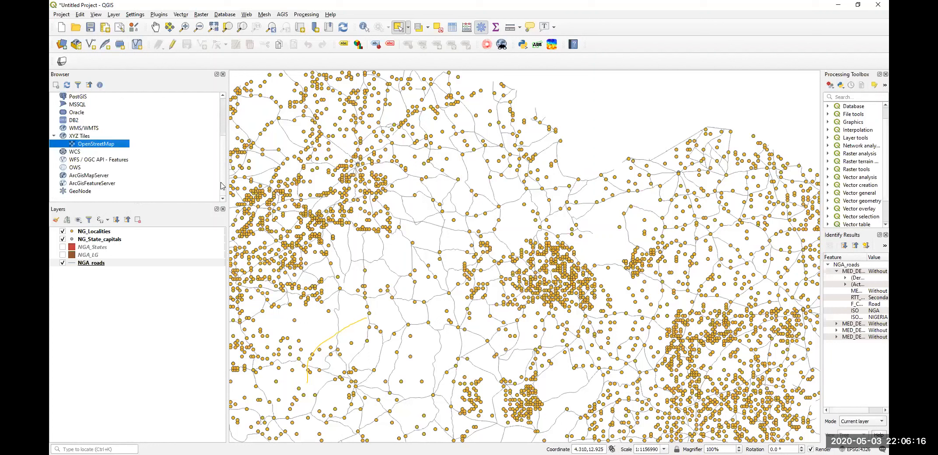
{"action": "double_click", "coordinate": [94, 145]}
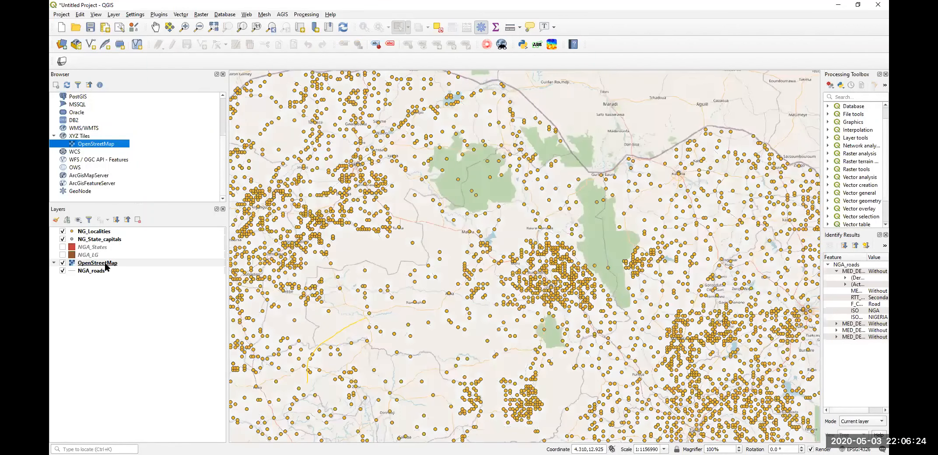
Examine the NG_Localities points against the OpenStreetMap basemap, from northern Nigeria out to the extent of the African continent.
{"action": "scroll", "coordinate": [346, 298], "scroll_direction": "down", "scroll_amount": 1}
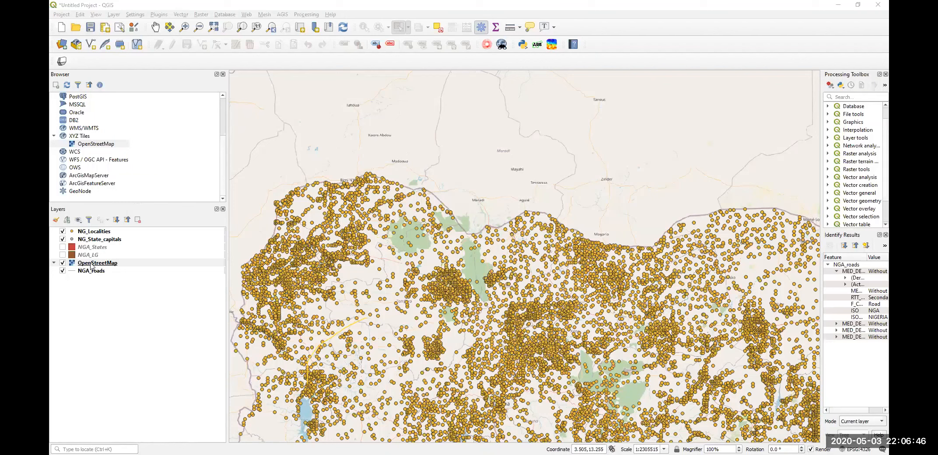
{"action": "left_click", "coordinate": [88, 233]}
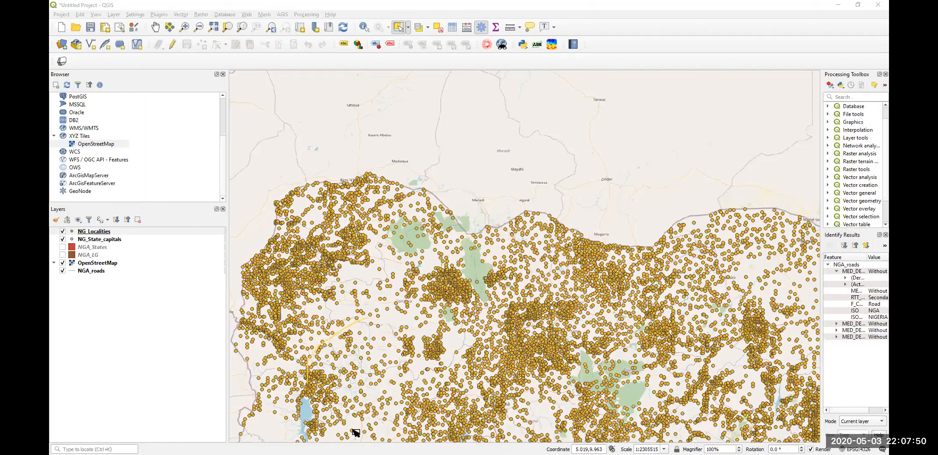
{"action": "scroll", "coordinate": [386, 116], "scroll_direction": "down", "scroll_amount": 2}
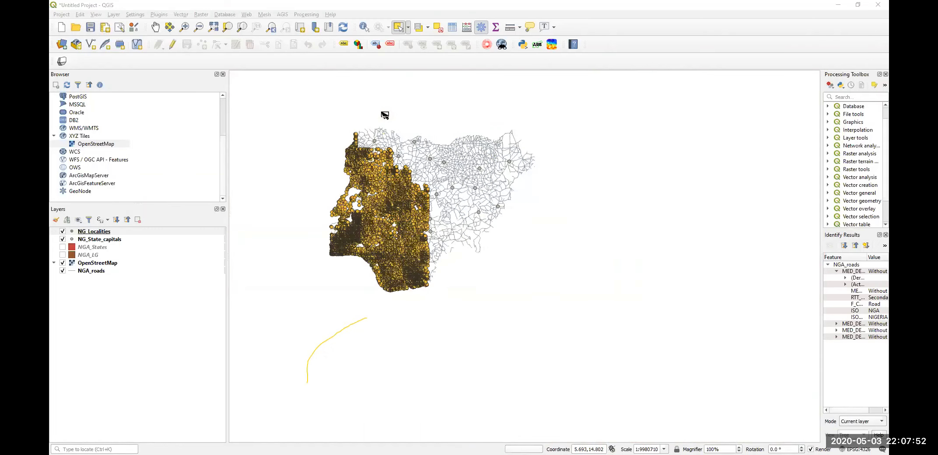
{"action": "scroll", "coordinate": [385, 115], "scroll_direction": "up", "scroll_amount": 2}
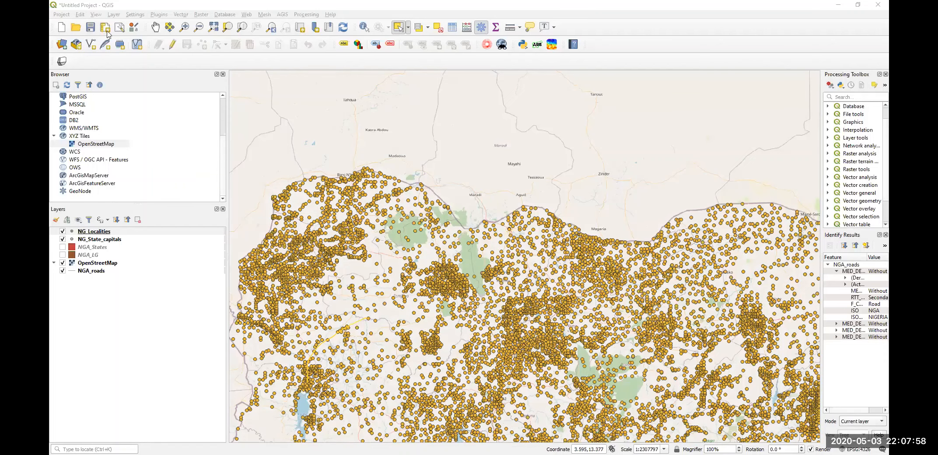
{"action": "scroll", "coordinate": [357, 211], "scroll_direction": "up", "scroll_amount": 1}
{"action": "scroll", "coordinate": [362, 213], "scroll_direction": "down", "scroll_amount": 2}
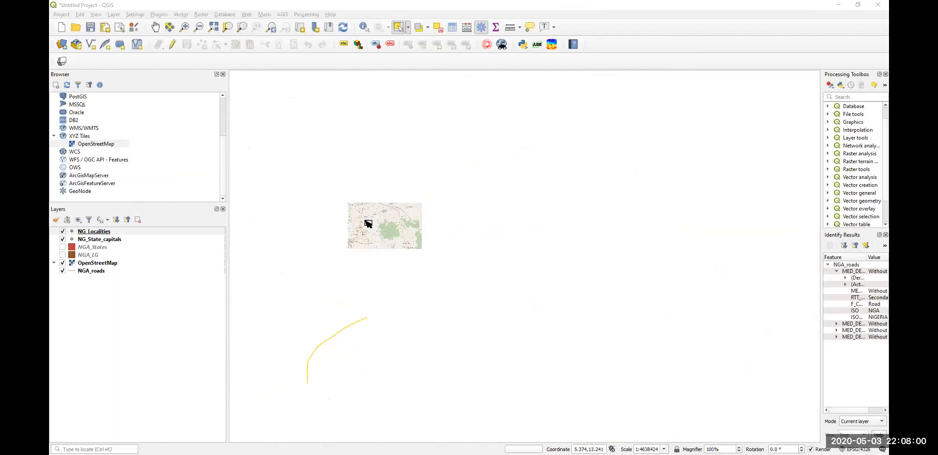
{"action": "scroll", "coordinate": [363, 214], "scroll_direction": "down", "scroll_amount": 2}
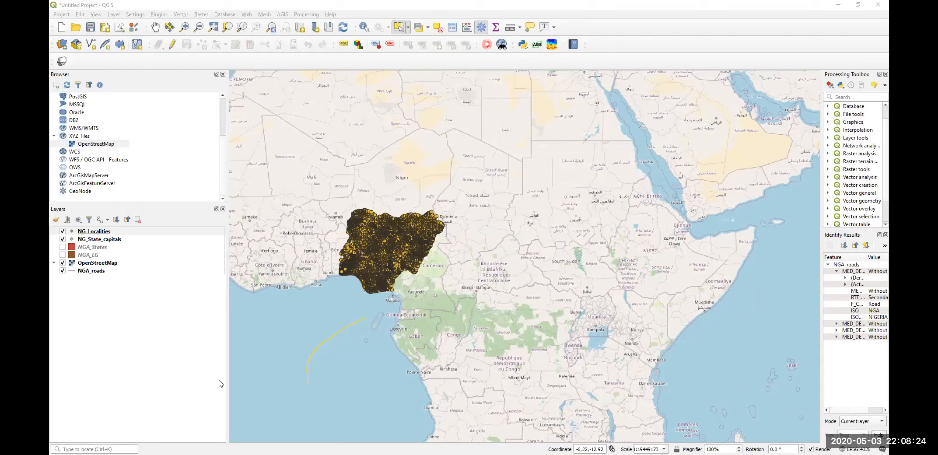
Open the attribute table of the NG_Localities layer and look through its records.
{"action": "left_click", "coordinate": [94, 232]}
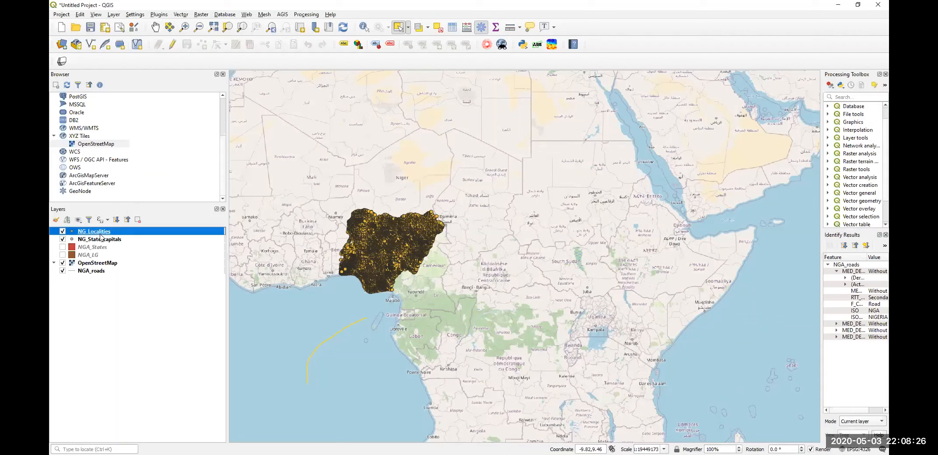
{"action": "right_click", "coordinate": [95, 233]}
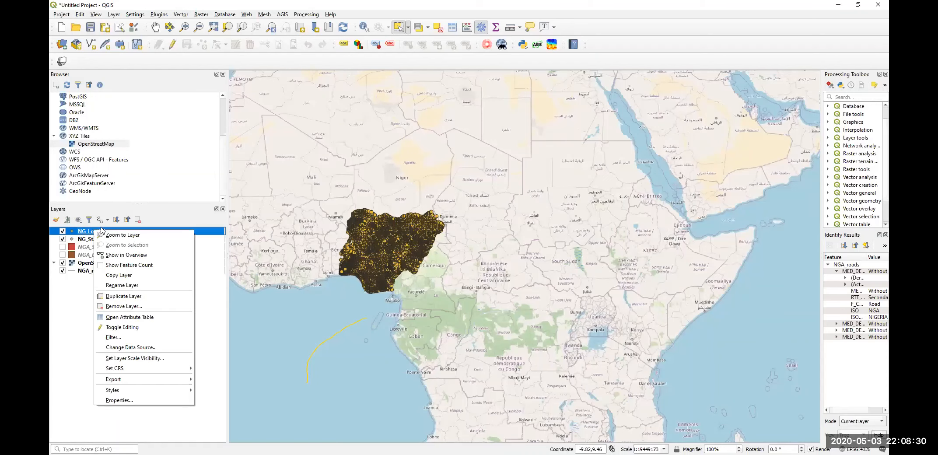
{"action": "left_click", "coordinate": [135, 318]}
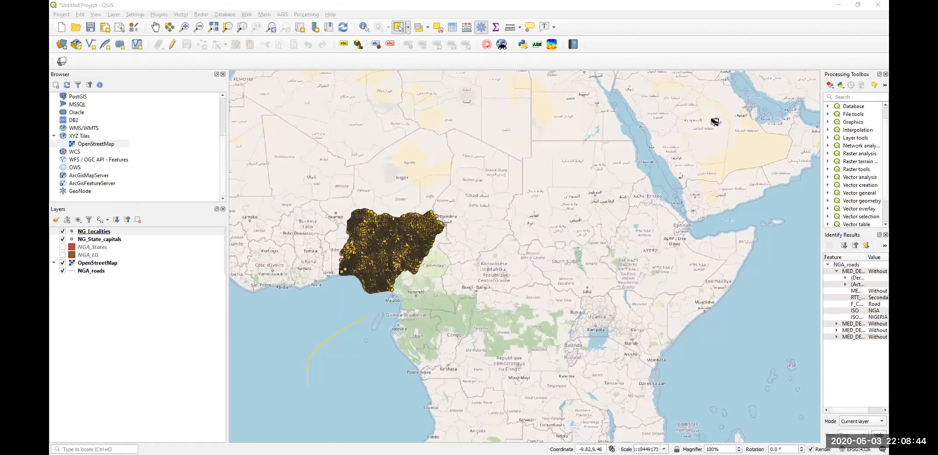
{"action": "scroll", "coordinate": [715, 122], "scroll_direction": "up", "scroll_amount": 3}
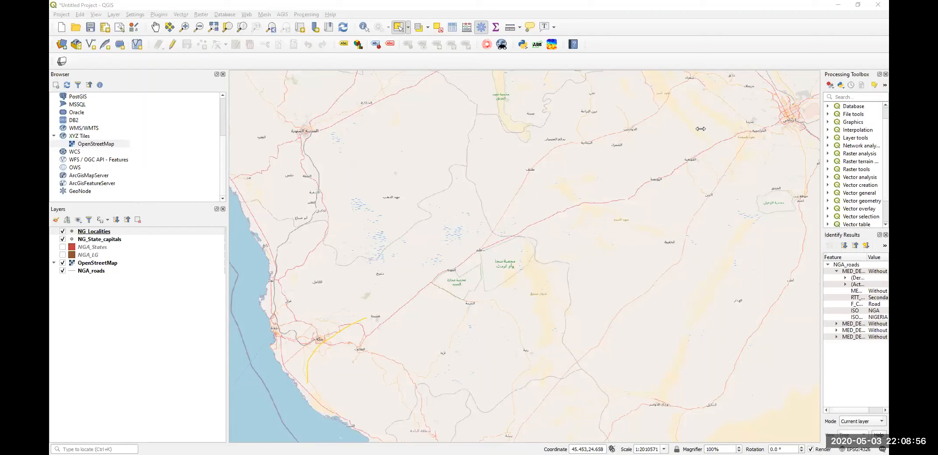
Show the NGA_LG layer on the map and open its attribute table.
{"action": "left_click", "coordinate": [173, 229]}
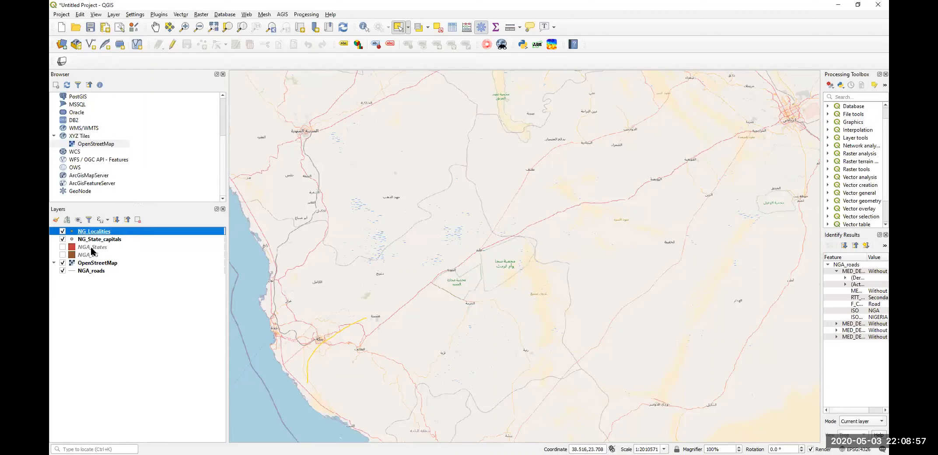
{"action": "left_click", "coordinate": [62, 255]}
{"action": "right_click", "coordinate": [94, 257]}
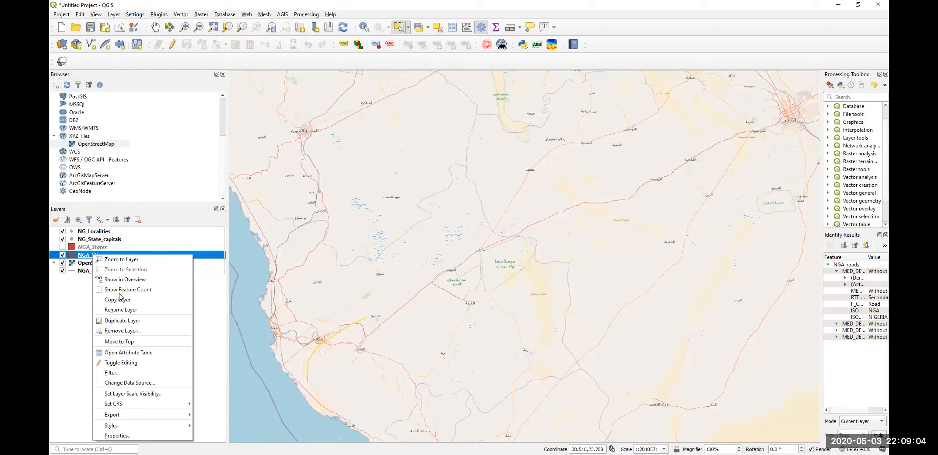
{"action": "left_click", "coordinate": [151, 353]}
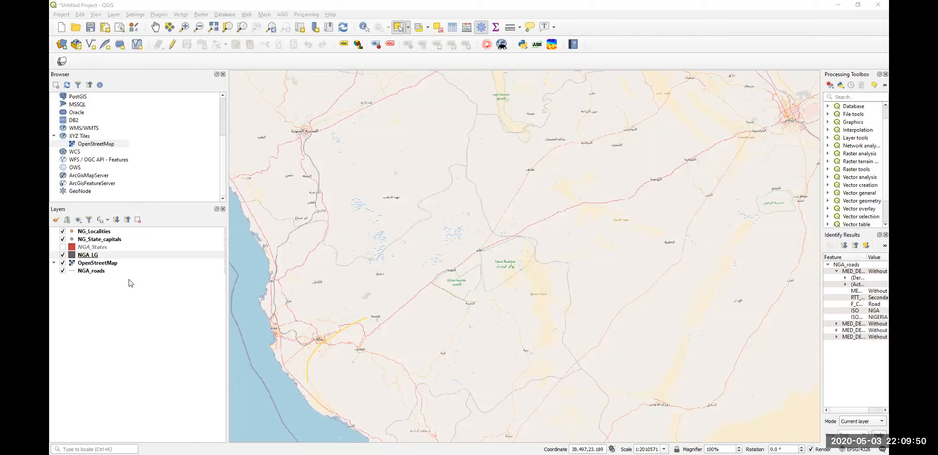
Reopen the attribute table of NGA_LG and look through its records.
{"action": "right_click", "coordinate": [94, 259]}
{"action": "left_click", "coordinate": [144, 357]}
{"action": "left_click", "coordinate": [560, 214]}
{"action": "scroll", "coordinate": [560, 214], "scroll_direction": "down", "scroll_amount": 1}
{"action": "scroll", "coordinate": [558, 215], "scroll_direction": "up", "scroll_amount": 1}
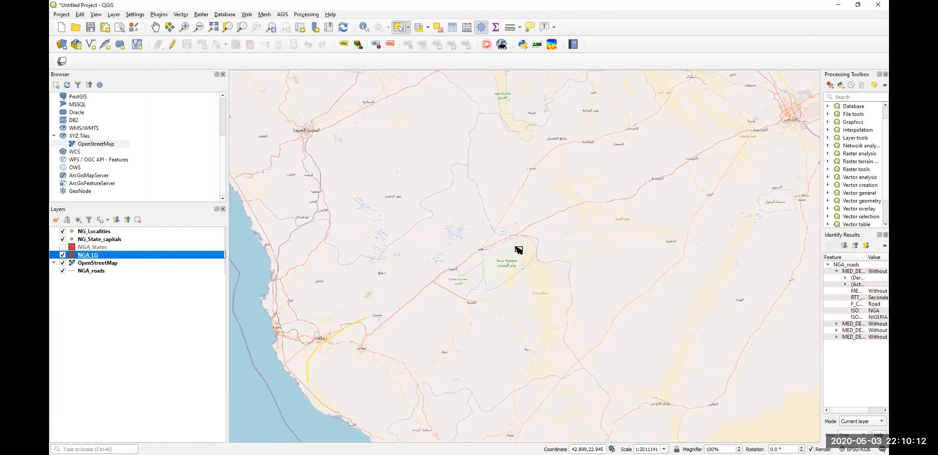
{"action": "scroll", "coordinate": [506, 260], "scroll_direction": "up", "scroll_amount": 2}
Zoom the map to the full extent of the NG_Localities layer and open its attribute table.
{"action": "right_click", "coordinate": [95, 232]}
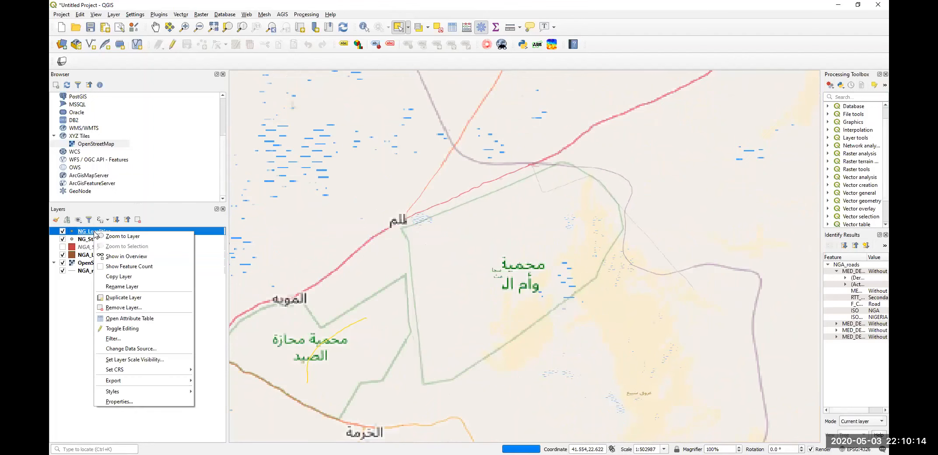
{"action": "left_click", "coordinate": [125, 237]}
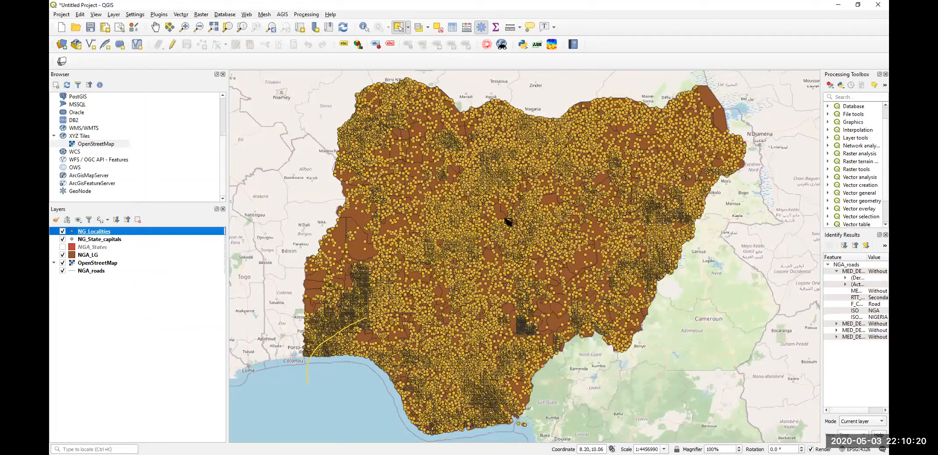
{"action": "right_click", "coordinate": [91, 231]}
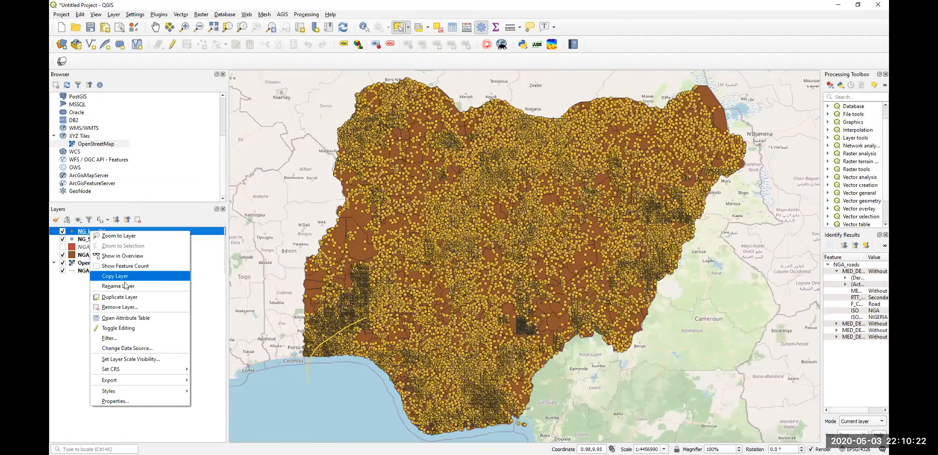
{"action": "left_click", "coordinate": [131, 319]}
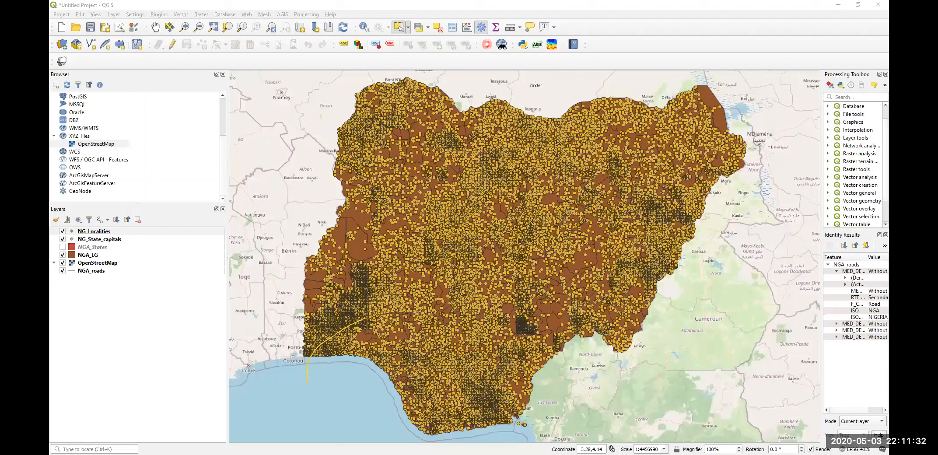
{"action": "left_click", "coordinate": [390, 129]}
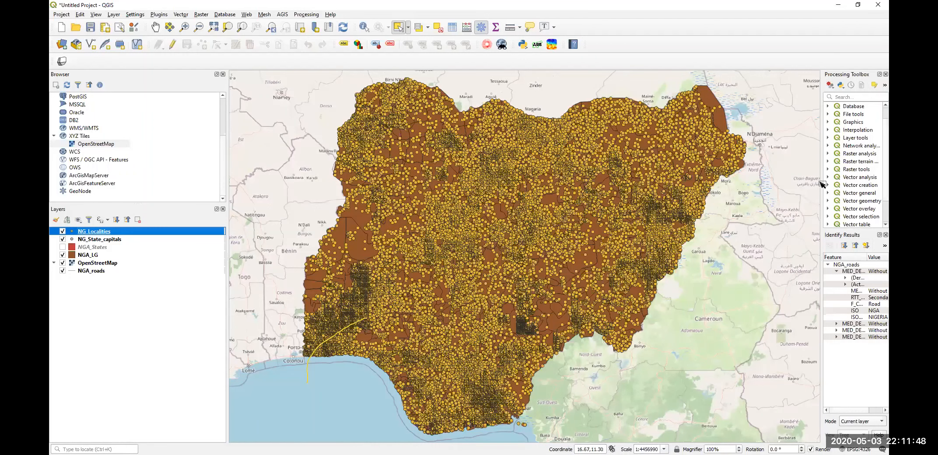
Widen the Processing Toolbox and look through its algorithm groups down to the GDAL, GRASS and SAGA providers.
{"action": "left_click_drag", "start_coordinate": [822, 184], "coordinate": [750, 205]}
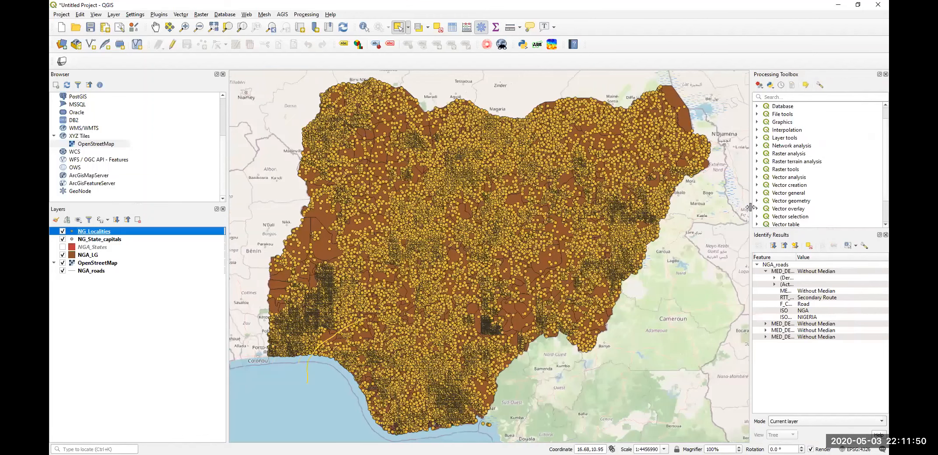
{"action": "scroll", "coordinate": [882, 201], "scroll_direction": "down", "scroll_amount": 2}
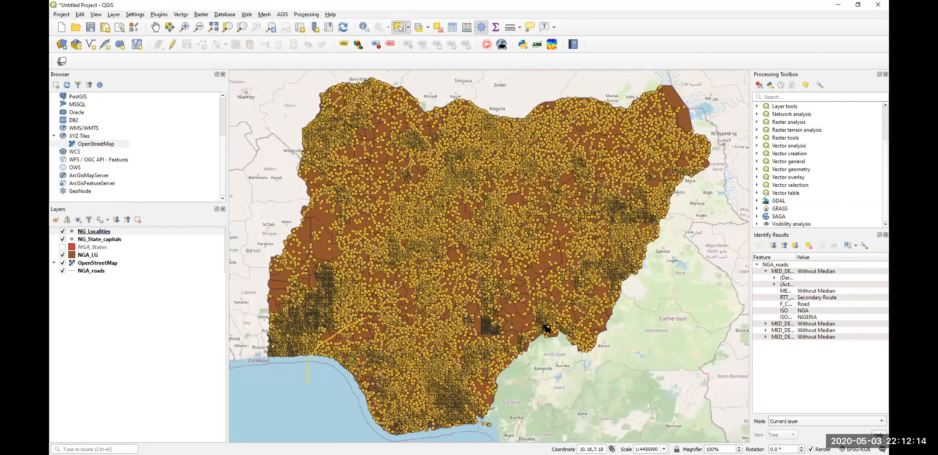
Reopen the attribute table of the NG_Localities layer and inspect its records.
{"action": "right_click", "coordinate": [93, 234]}
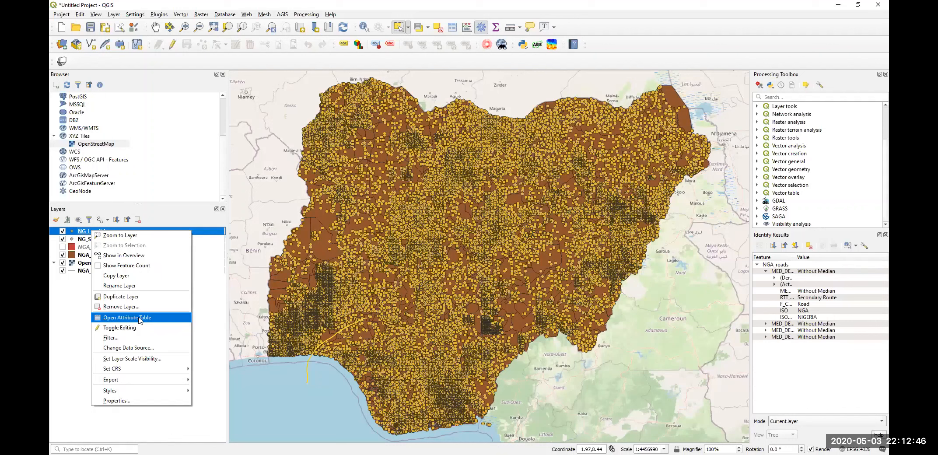
{"action": "left_click", "coordinate": [416, 88]}
{"action": "right_click", "coordinate": [99, 232]}
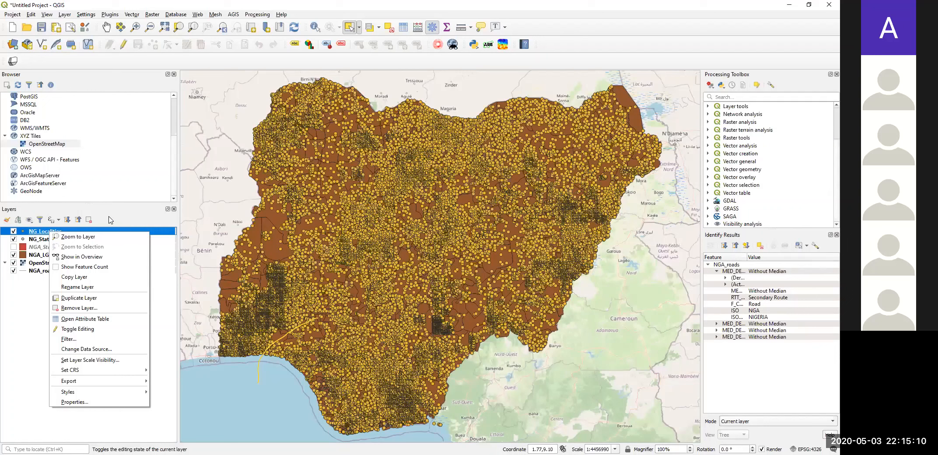
Hide NG_Localities, NG_State_capitals, NGA_LG and NGA_roads, and examine the OpenStreetMap basemap on its own around Abuja.
{"action": "left_click", "coordinate": [13, 231]}
{"action": "left_click", "coordinate": [13, 239]}
{"action": "left_click", "coordinate": [14, 255]}
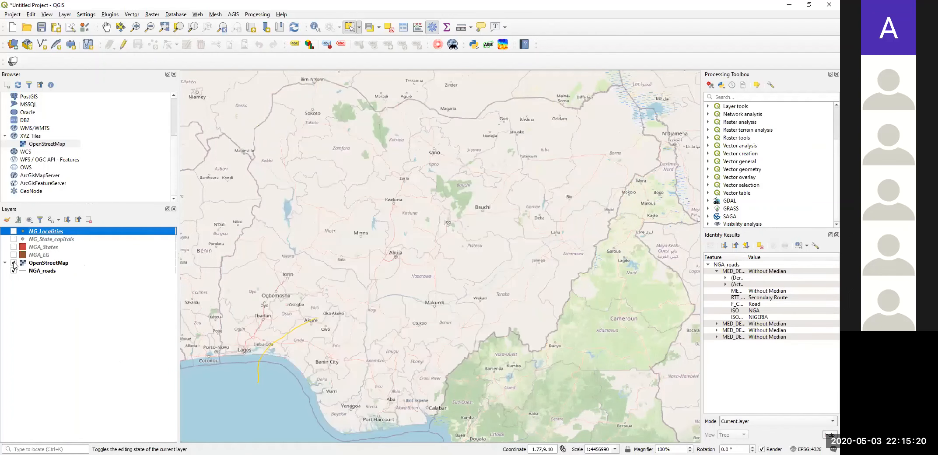
{"action": "left_click", "coordinate": [14, 272]}
{"action": "scroll", "coordinate": [411, 246], "scroll_direction": "up", "scroll_amount": 2}
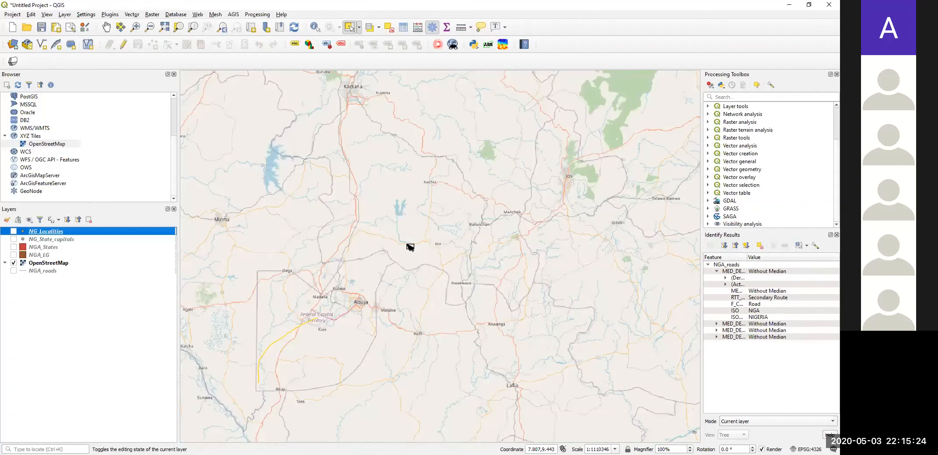
{"action": "scroll", "coordinate": [411, 247], "scroll_direction": "up", "scroll_amount": 1}
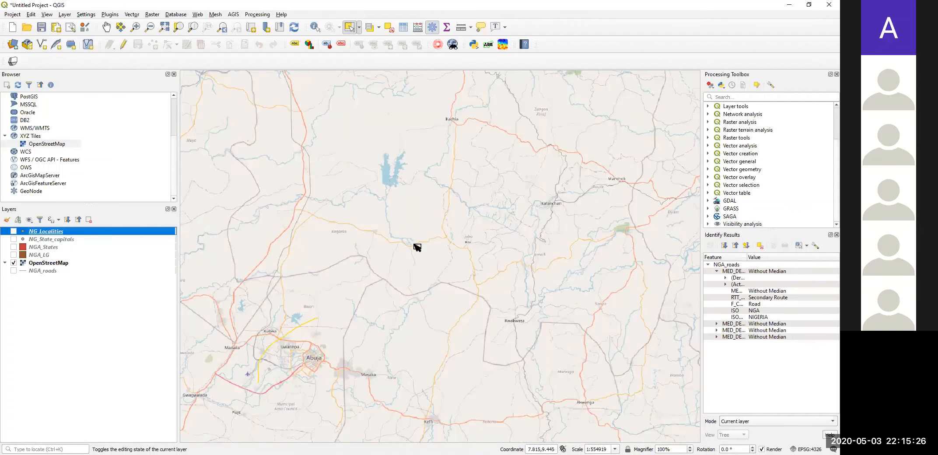
{"action": "scroll", "coordinate": [429, 241], "scroll_direction": "down", "scroll_amount": 2}
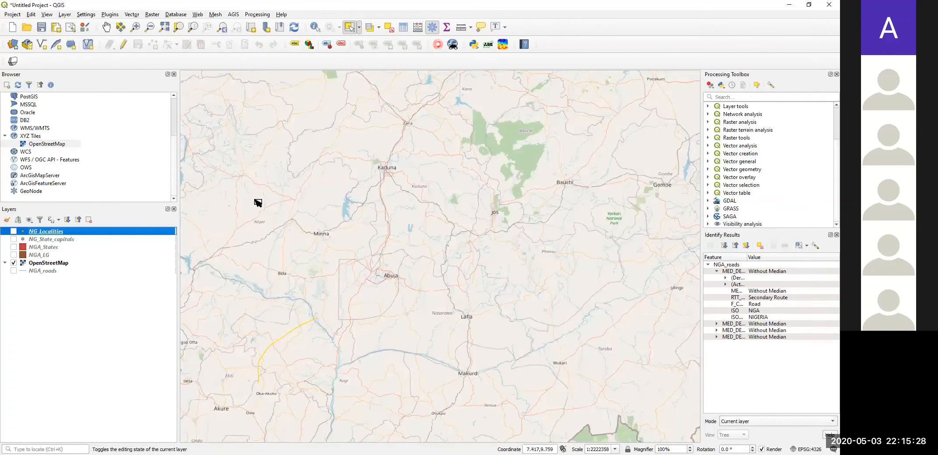
{"action": "scroll", "coordinate": [388, 241], "scroll_direction": "down", "scroll_amount": 1}
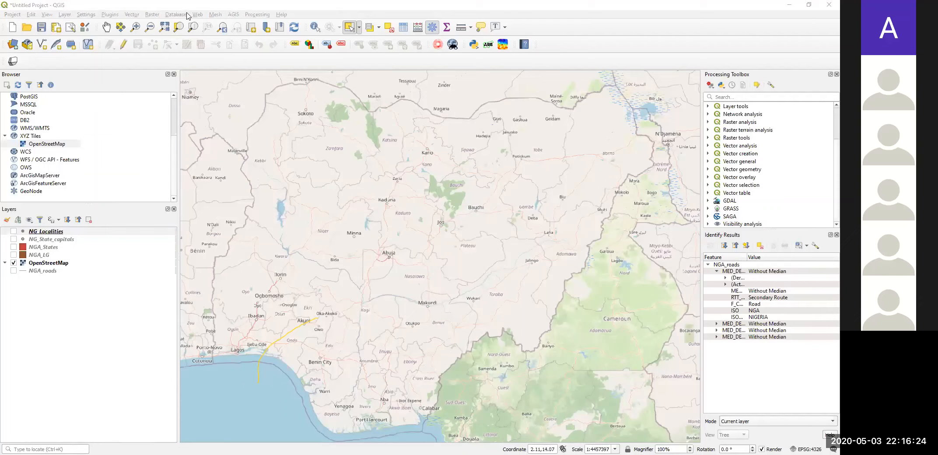
Show the NG_Localities points over the OpenStreetMap basemap again.
{"action": "left_click", "coordinate": [14, 232]}
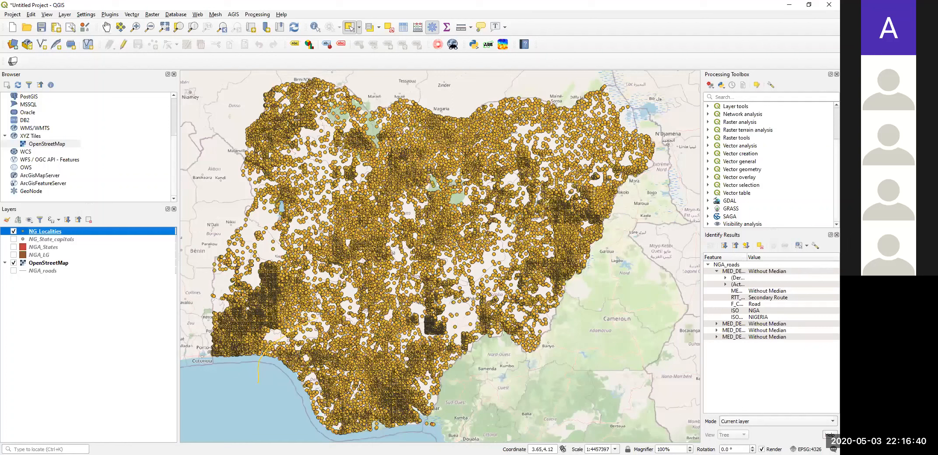
{"action": "left_click", "coordinate": [225, 454]}
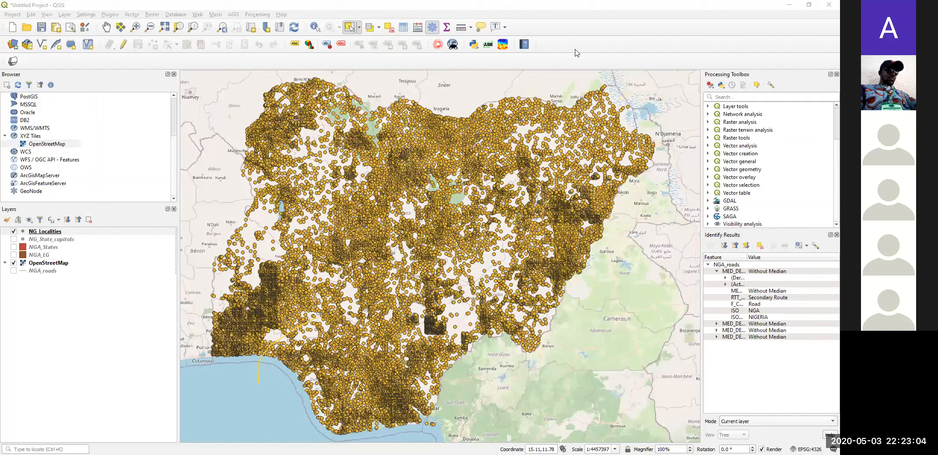
{"action": "left_click", "coordinate": [380, 209]}
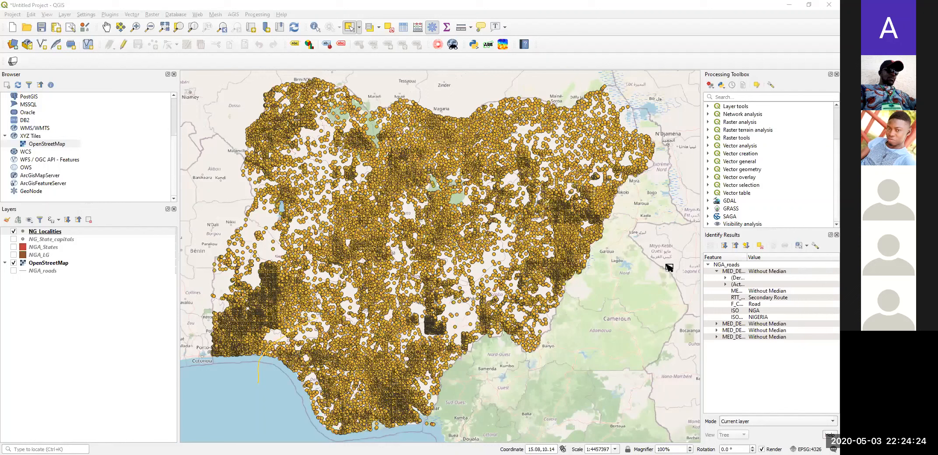
Switch to ArcMap and display the NGA_States layer on the map.
{"action": "left_click", "coordinate": [463, 204]}
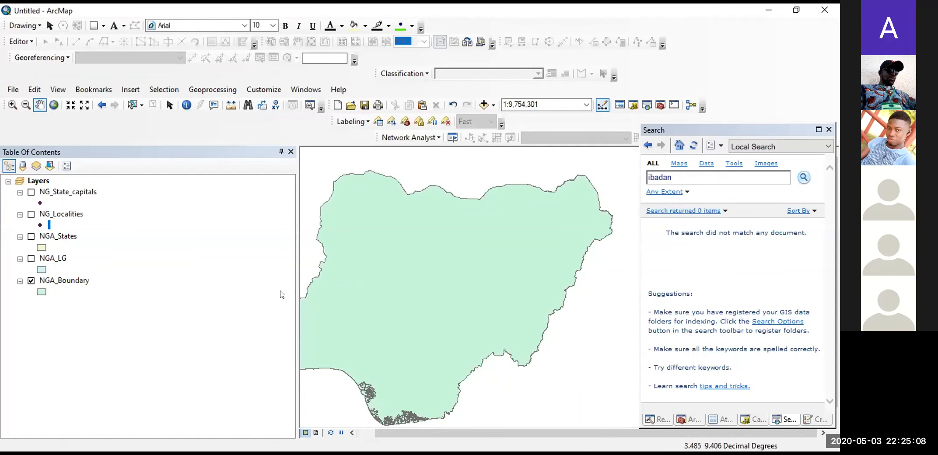
{"action": "left_click", "coordinate": [32, 236]}
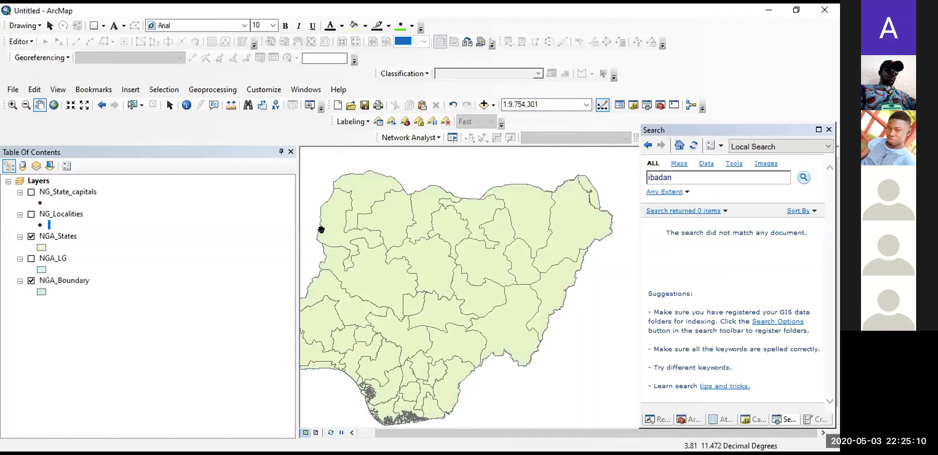
Start a Select By Attributes query with NGA_States as the target layer.
{"action": "left_click", "coordinate": [177, 90]}
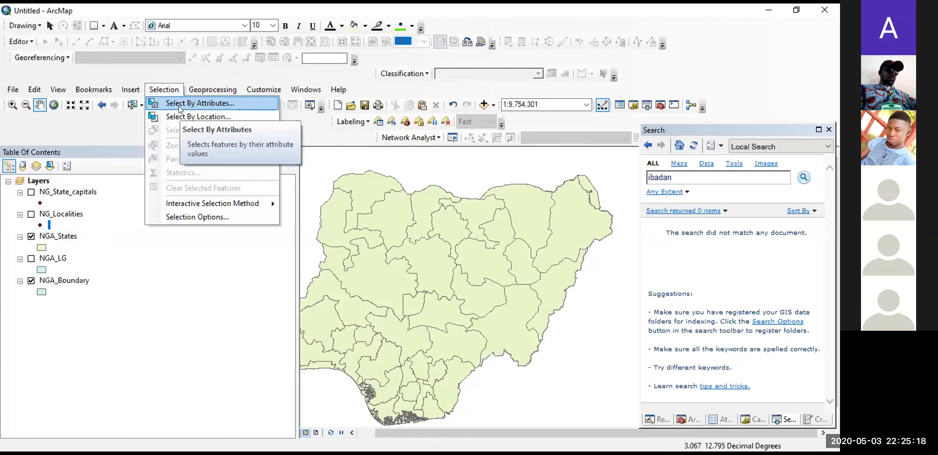
{"action": "left_click", "coordinate": [180, 106]}
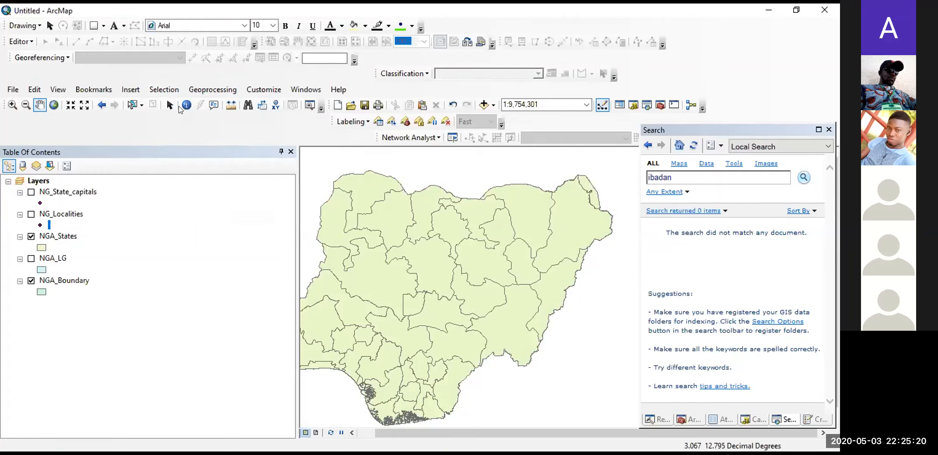
{"action": "left_click_drag", "start_coordinate": [135, 33], "coordinate": [224, 55]}
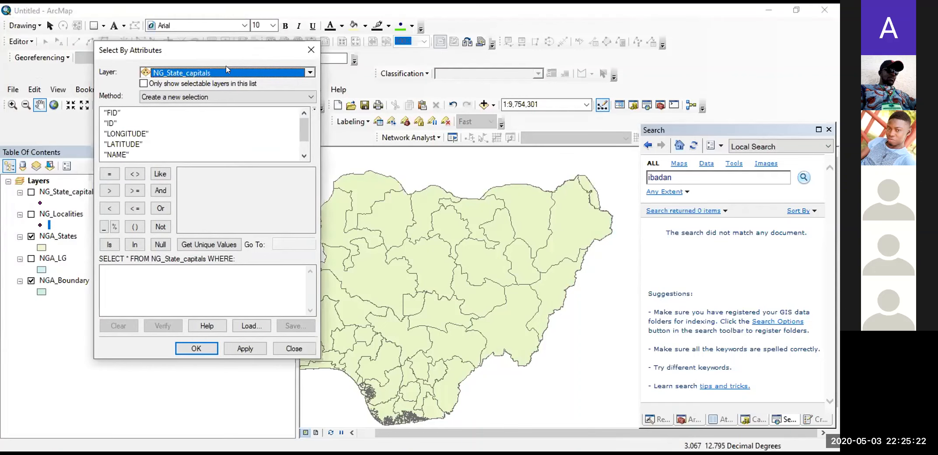
{"action": "left_click", "coordinate": [227, 70]}
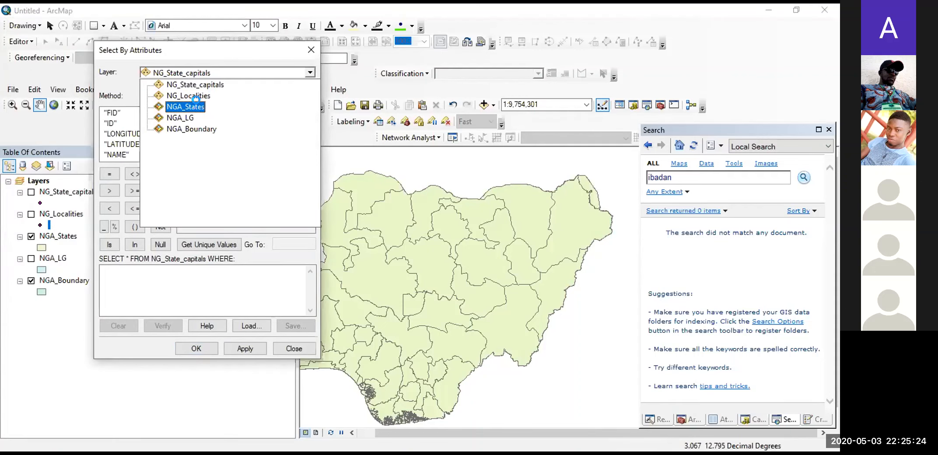
{"action": "left_click", "coordinate": [200, 106]}
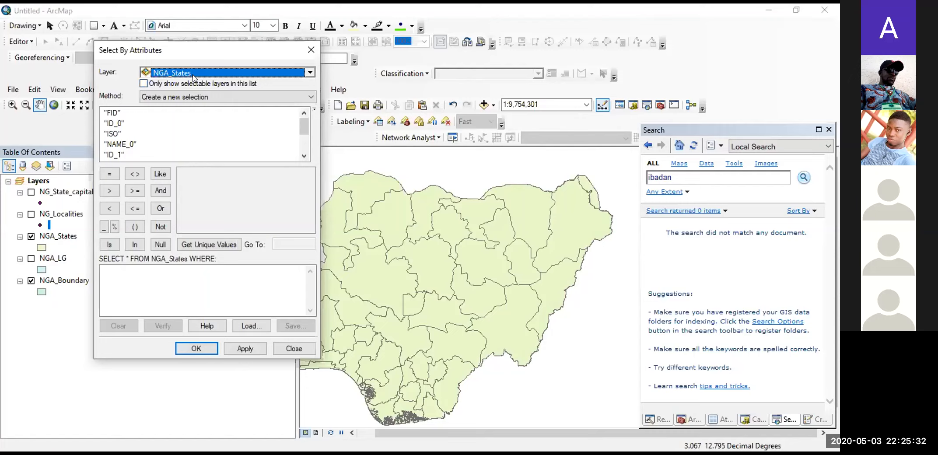
Look through the NGA_States fields for the query and select the "NAME_0" field.
{"action": "left_click", "coordinate": [304, 156]}
{"action": "left_click", "coordinate": [305, 156]}
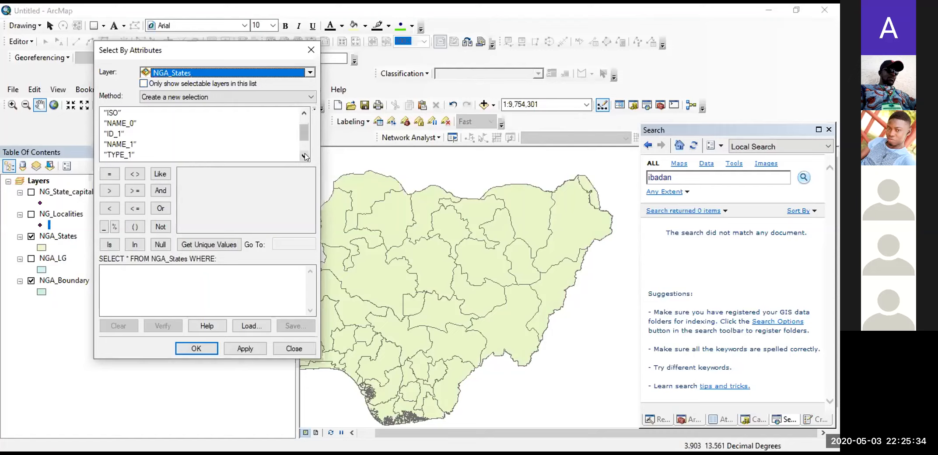
{"action": "left_click", "coordinate": [305, 156]}
{"action": "left_click", "coordinate": [305, 156]}
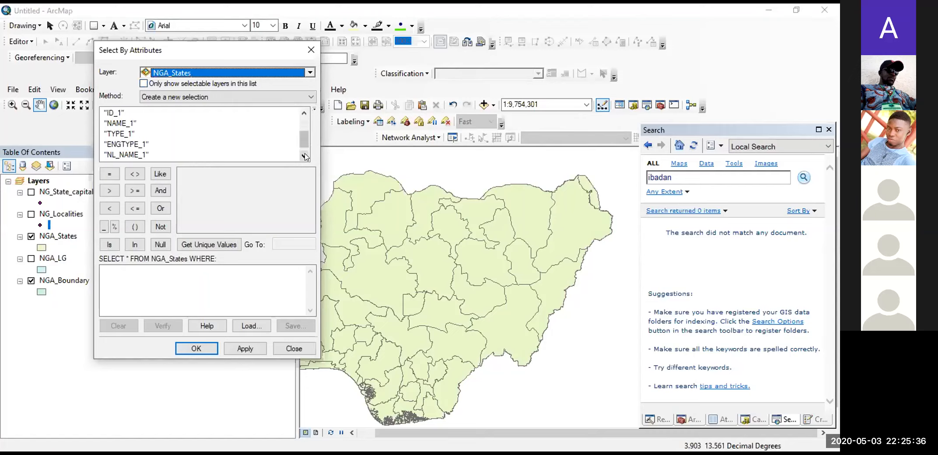
{"action": "left_click", "coordinate": [304, 113]}
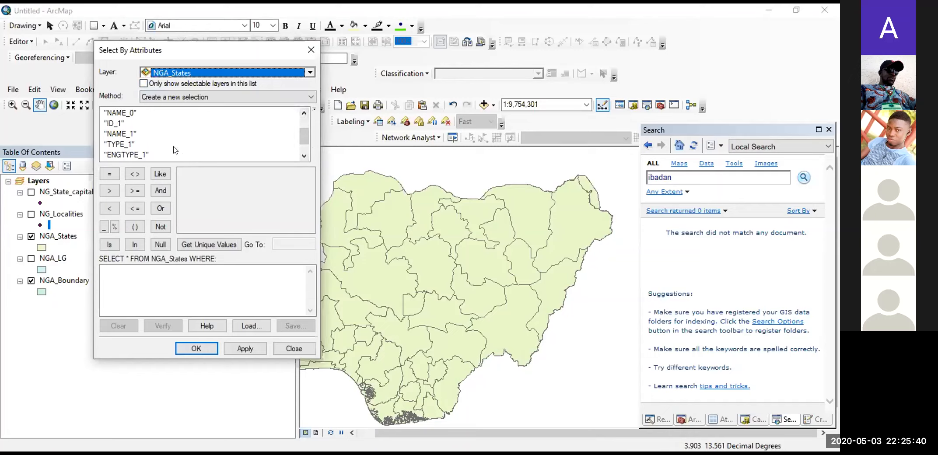
{"action": "left_click", "coordinate": [130, 112]}
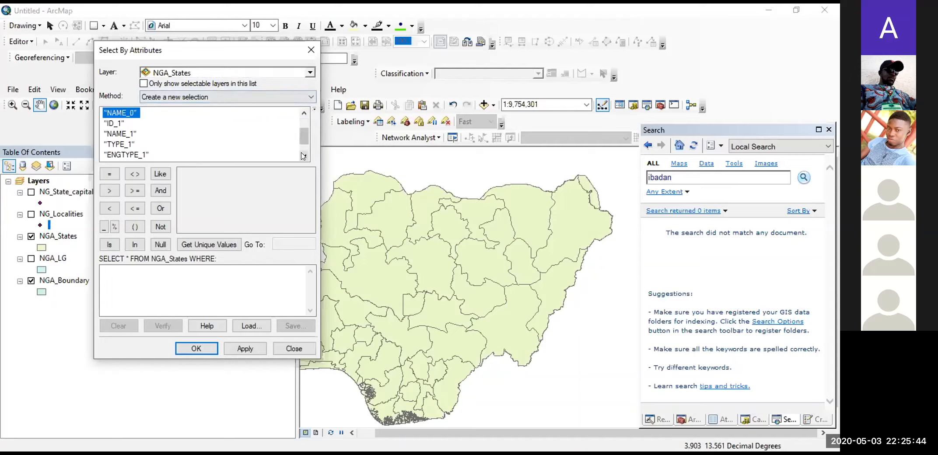